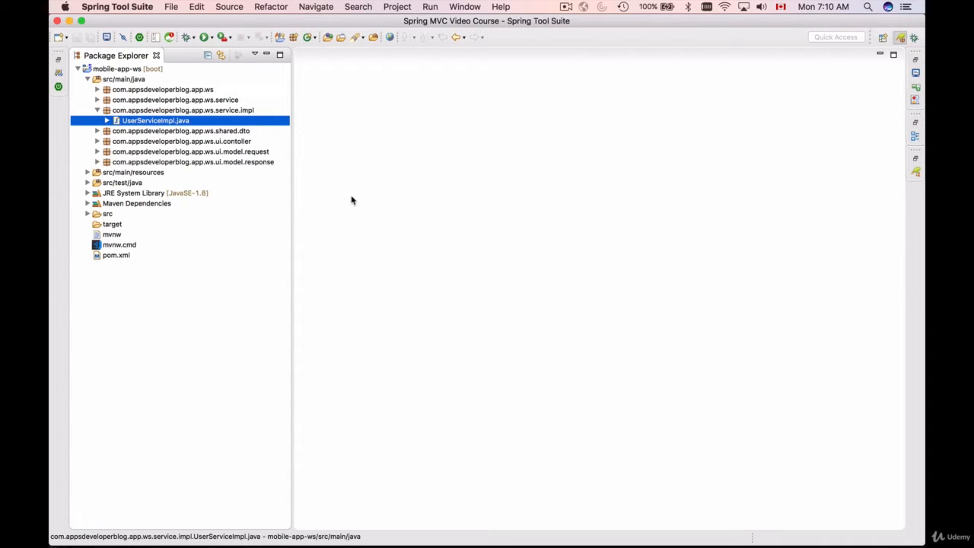
Start a new Java class UserEntity in package com.appsdeveloperblog.app.ws.io.entity.
right_click(169, 90)
mouse_move(249, 96)
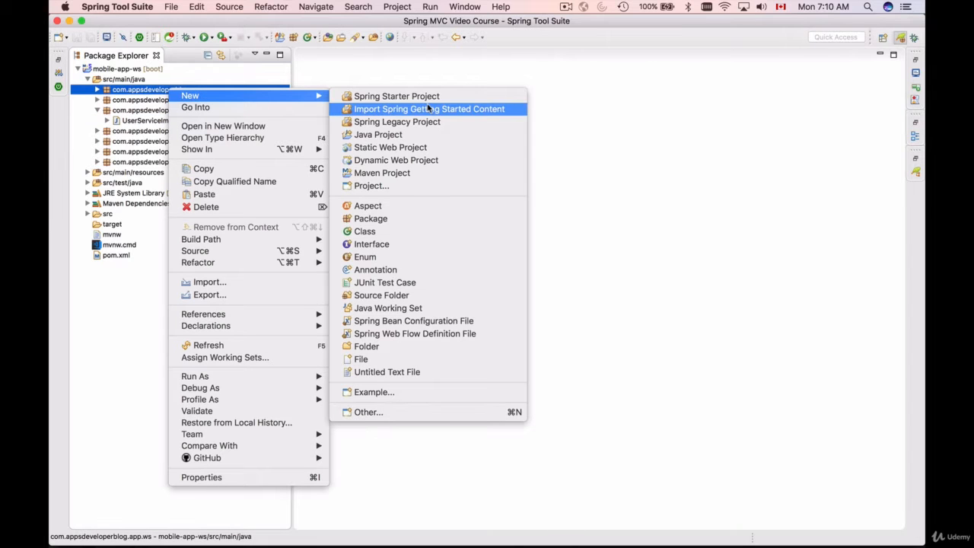
left_click(415, 231)
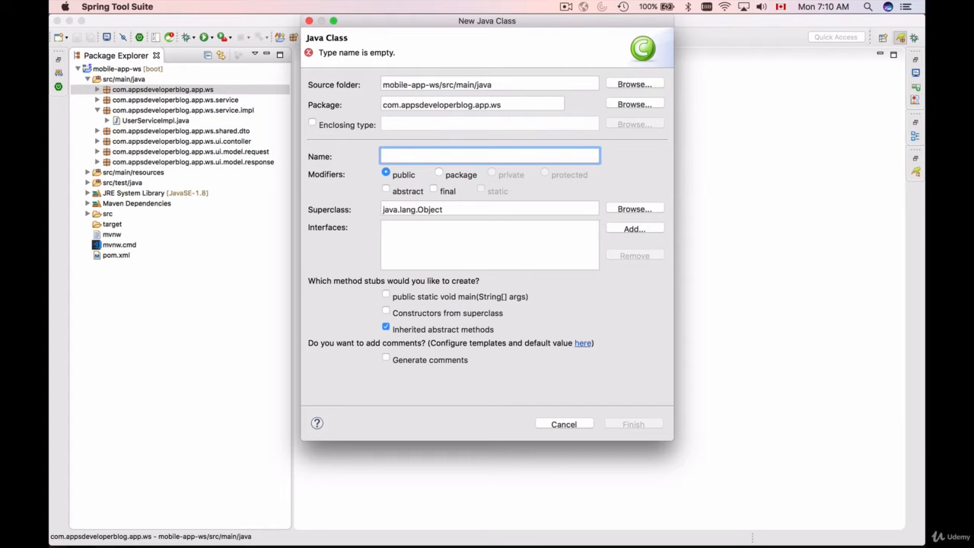
type("UserEnt")
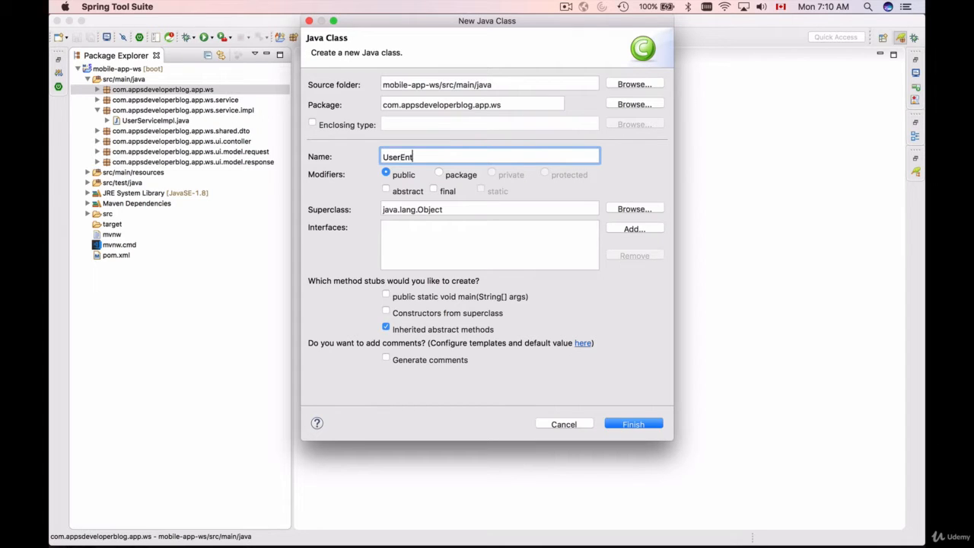
type("ity")
left_click(515, 106)
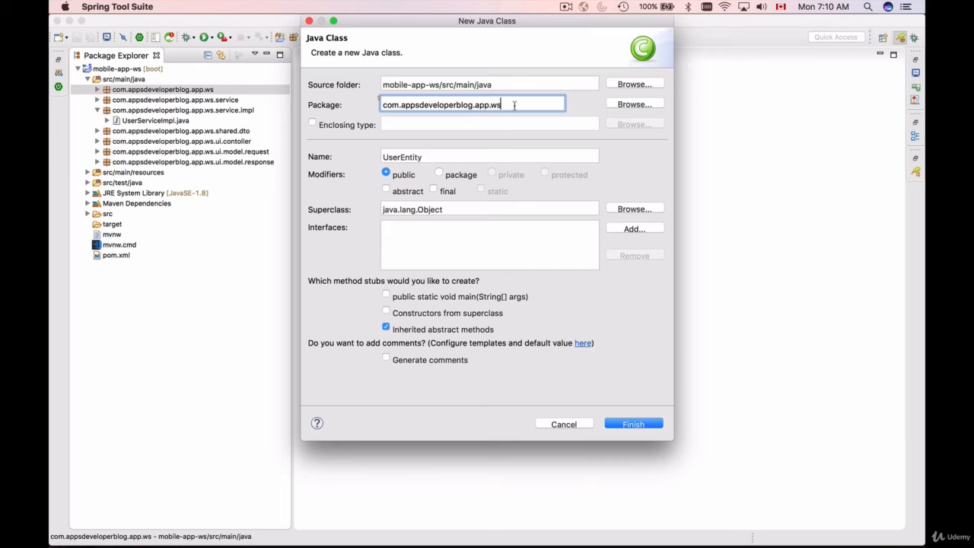
type(".")
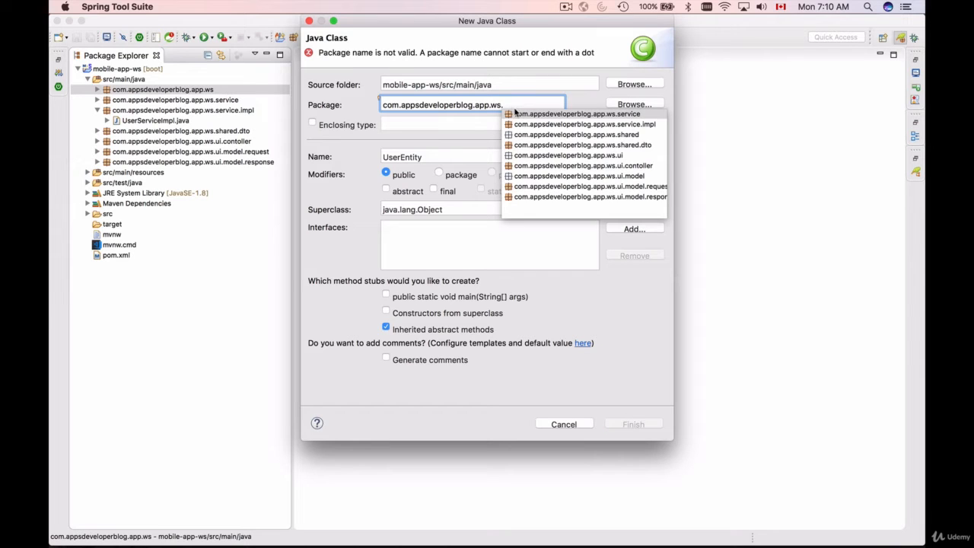
type("io.")
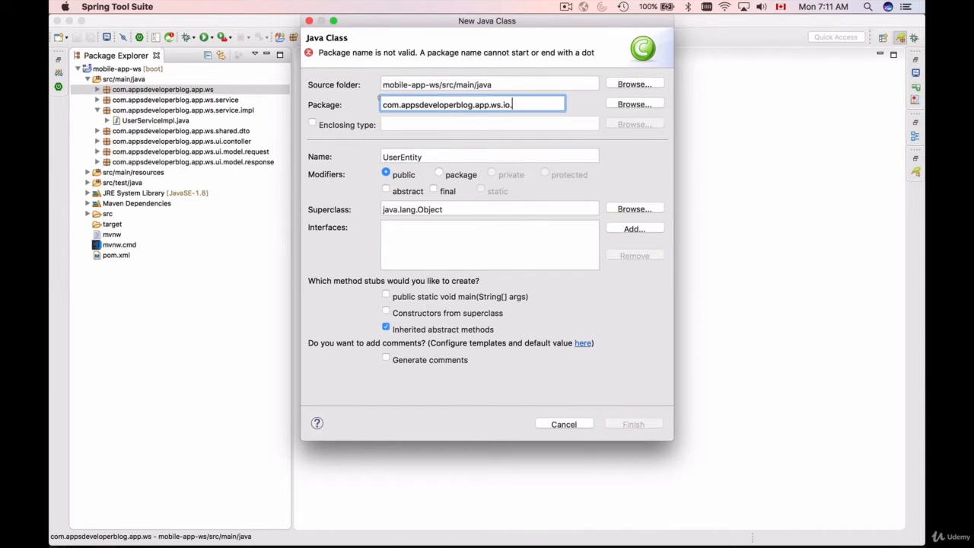
type("entity")
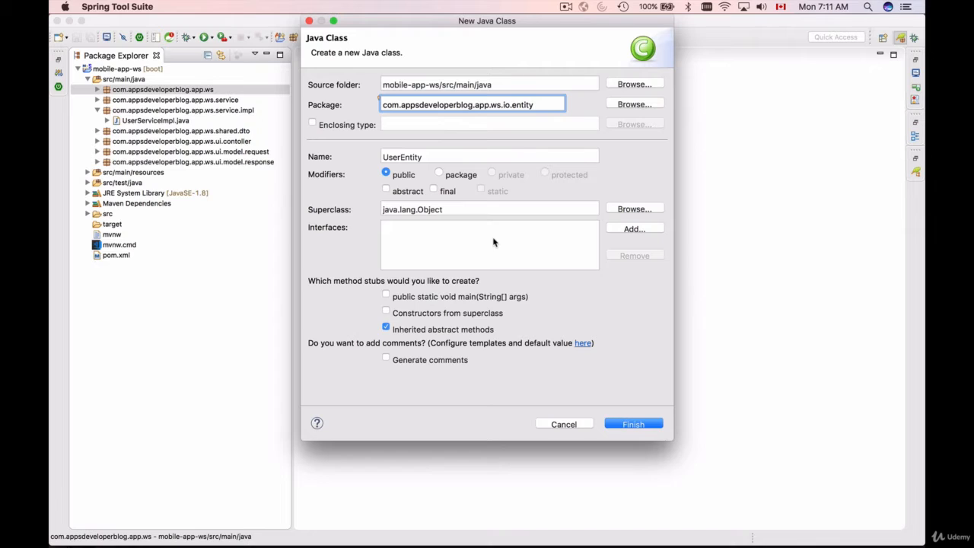
Add java.io.Serializable as the implemented interface and finish creating UserEntity.
left_click(622, 230)
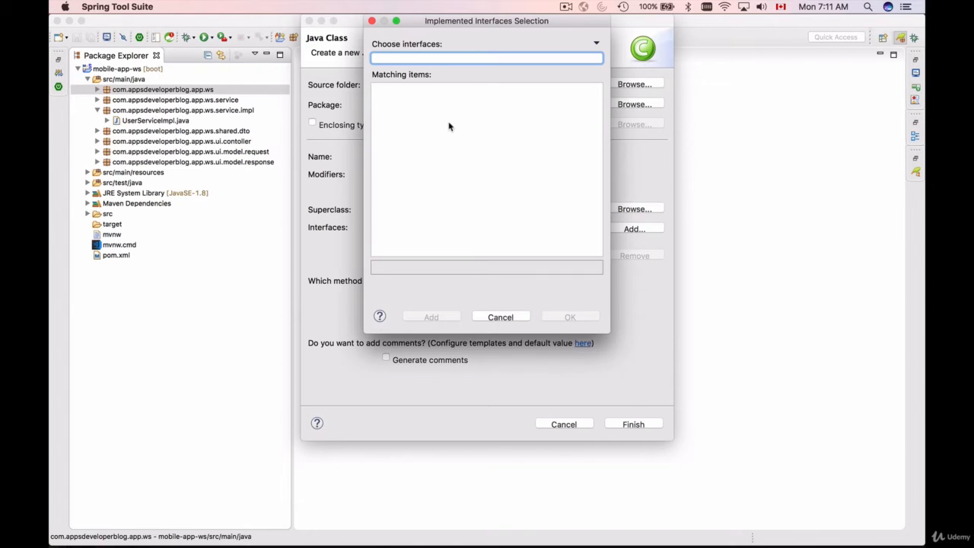
type("Se")
type("ria")
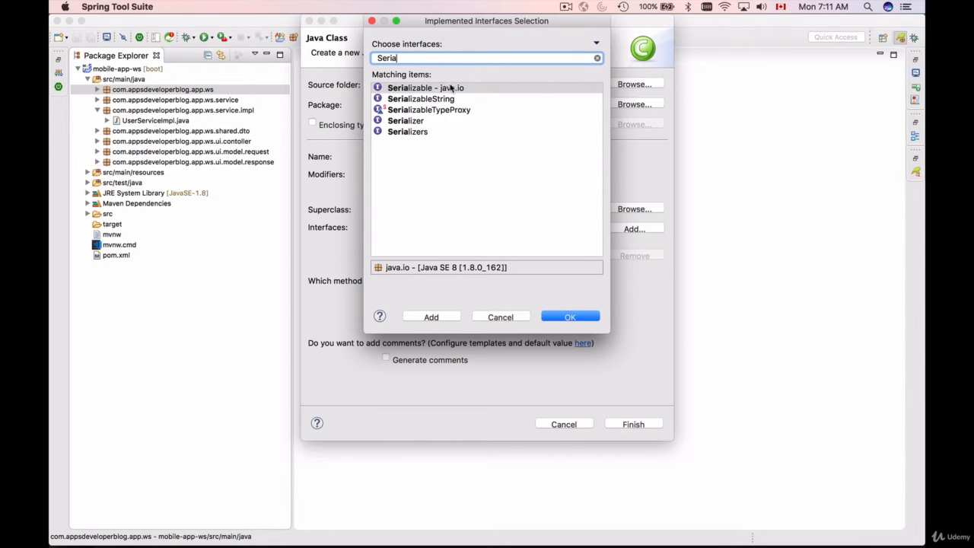
left_click(453, 89)
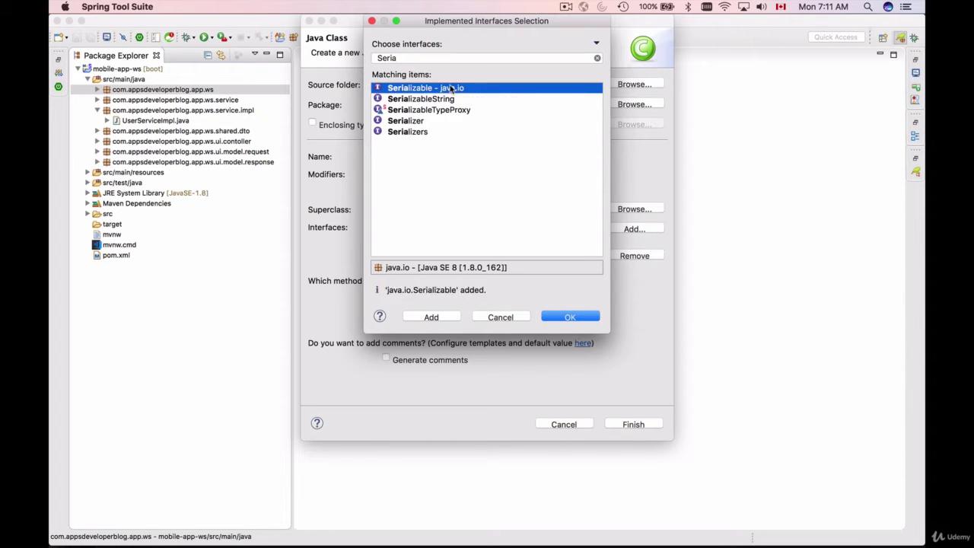
left_click(571, 315)
left_click(642, 425)
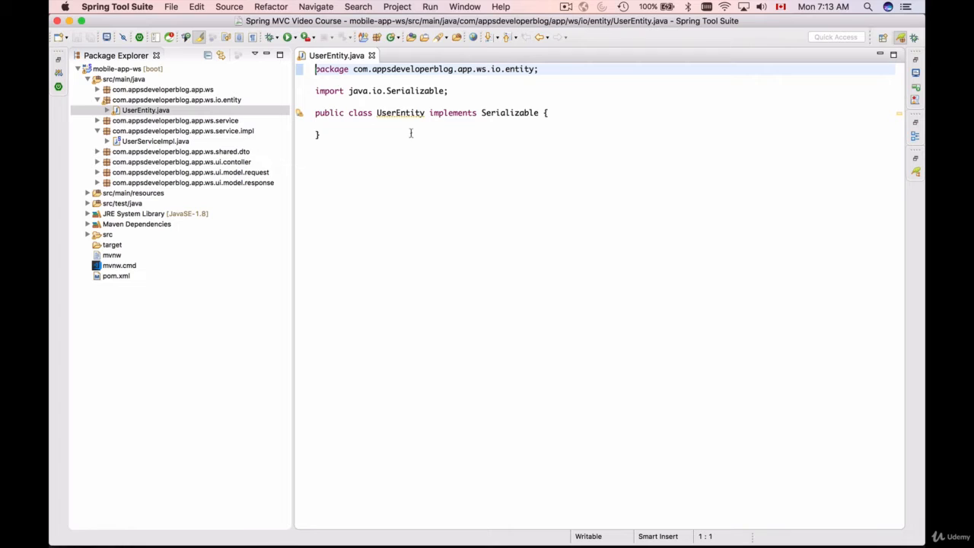
mouse_move(400, 113)
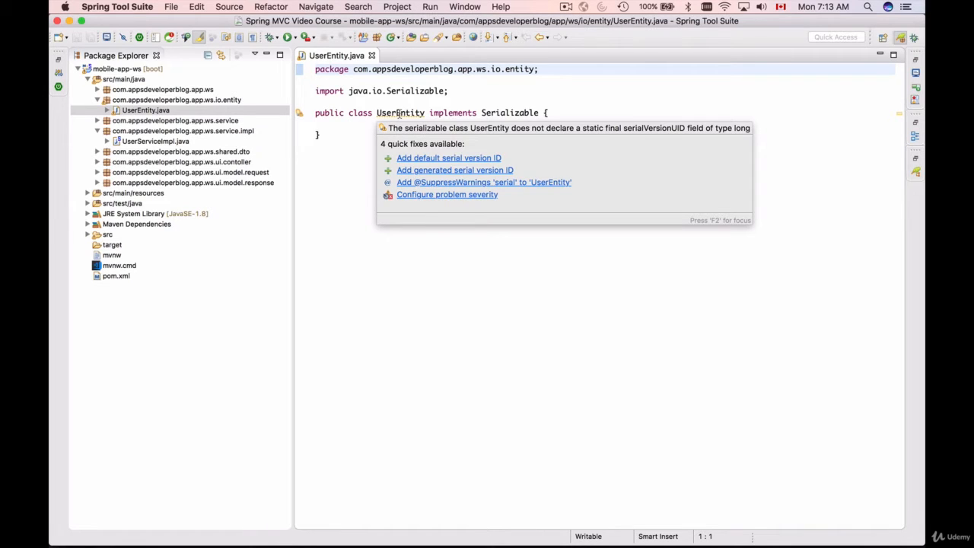
Add a generated serialVersionUID, remove its empty comment and start a new line below it.
left_click(445, 171)
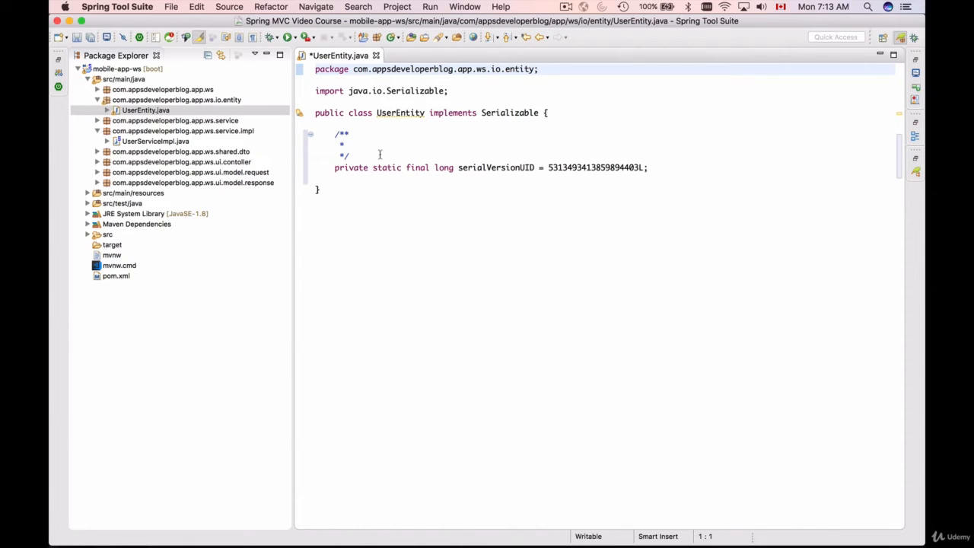
left_click_drag(380, 156, 319, 124)
key("BackSpace")
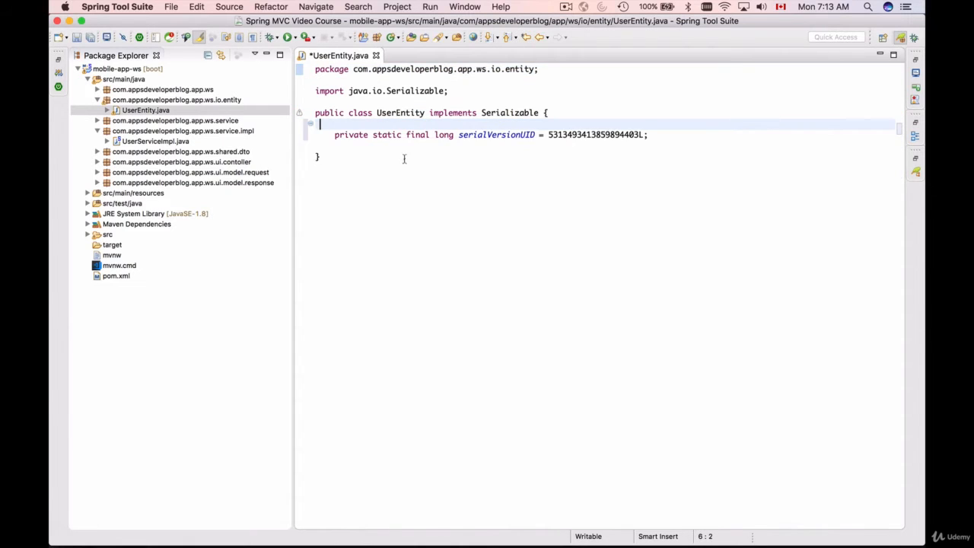
left_click(666, 135)
key("Return")
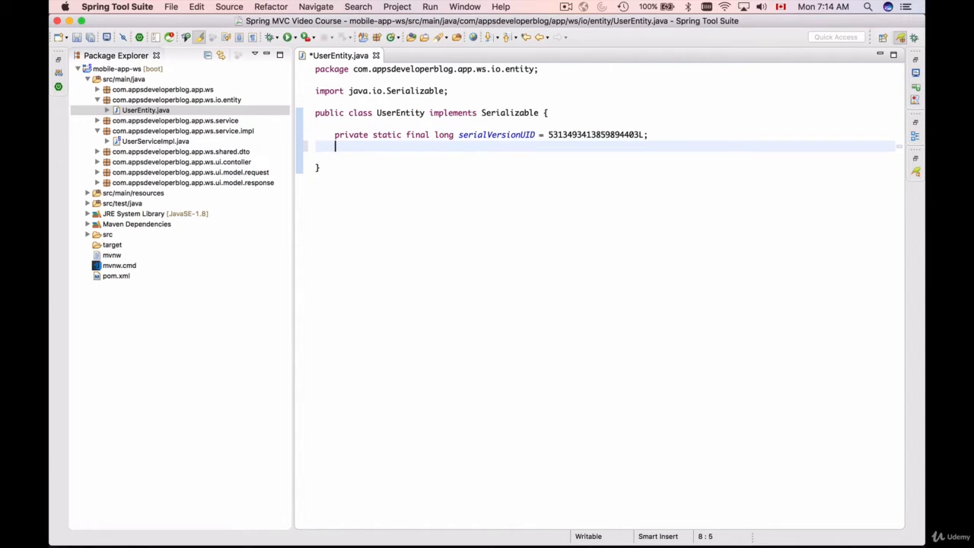
type("private ")
type("long id;")
Separate the private long id field from serialVersionUID with blank lines.
left_click(669, 134)
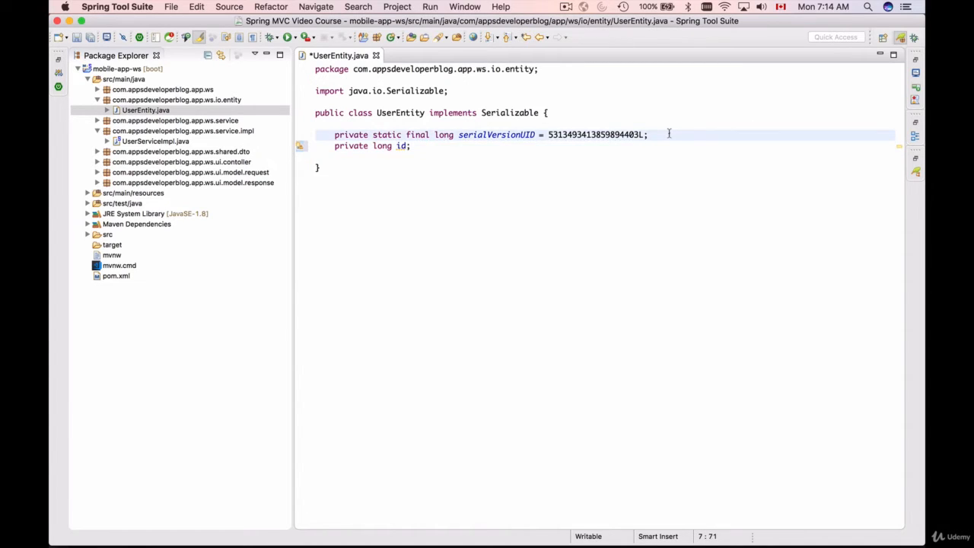
key("Return")
key("Return")
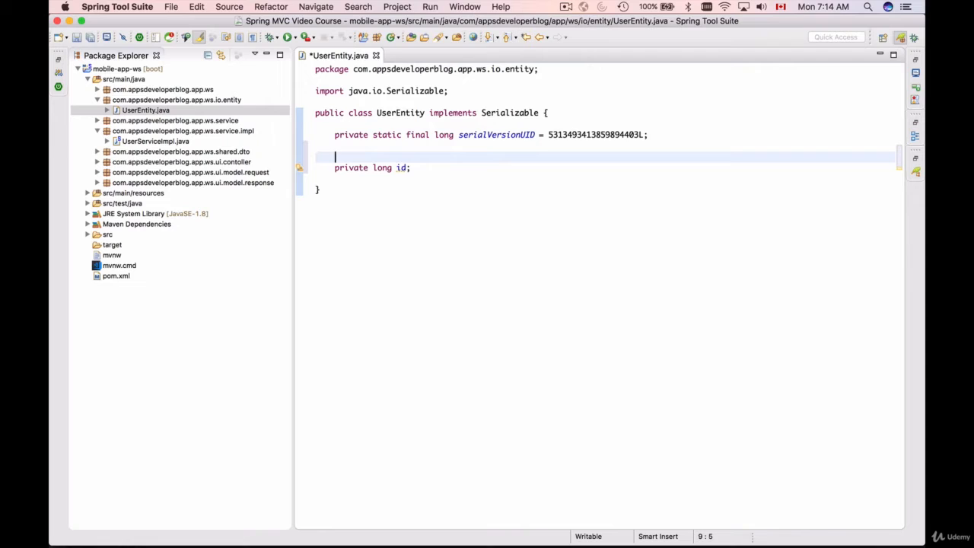
type("@Id")
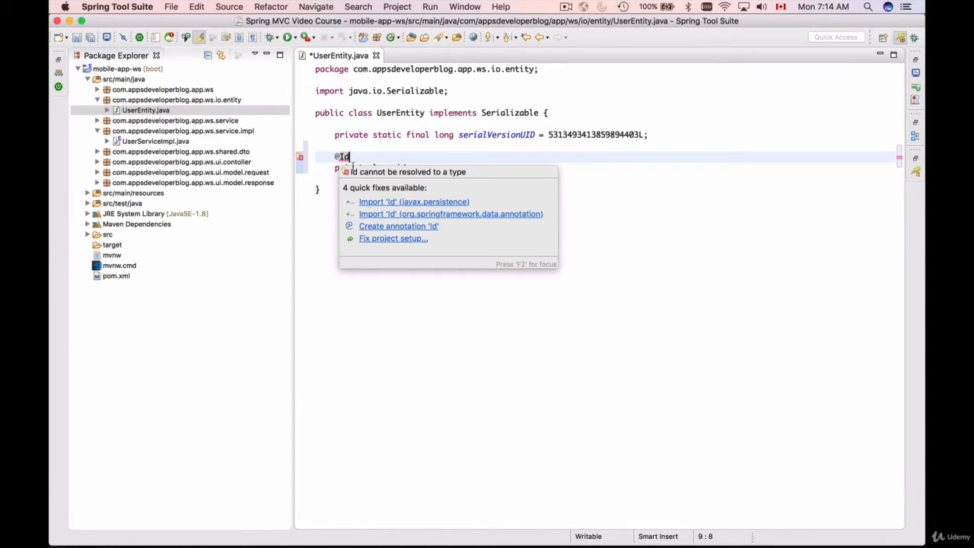
mouse_move(342, 157)
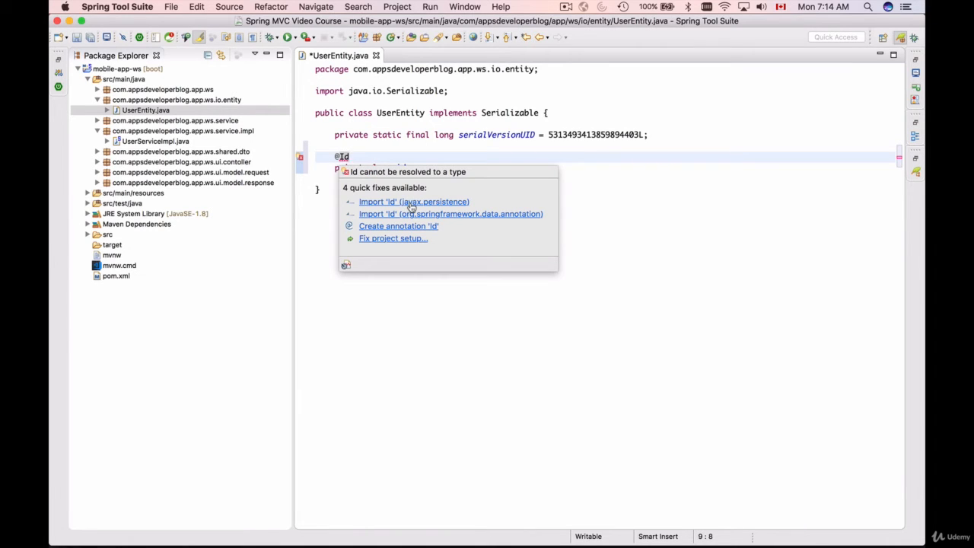
left_click(411, 202)
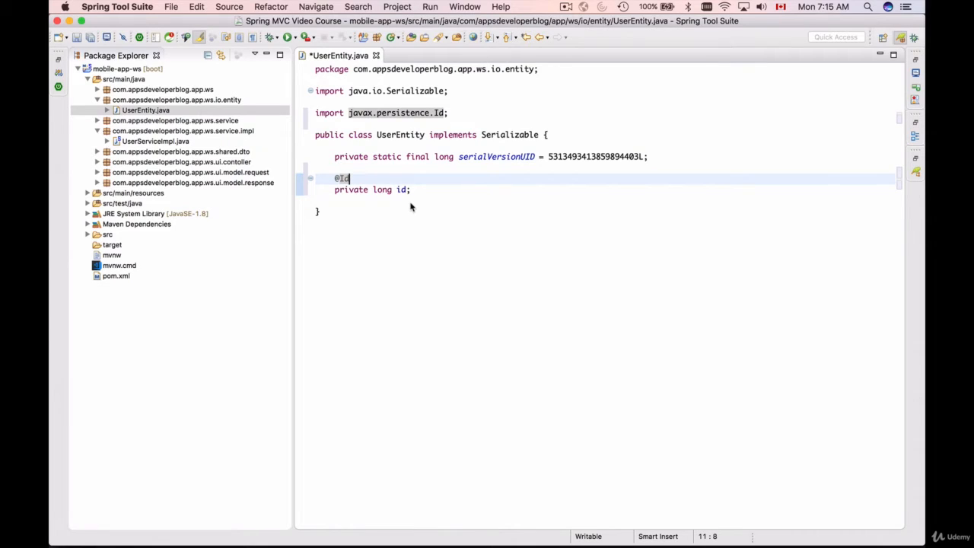
key("Return")
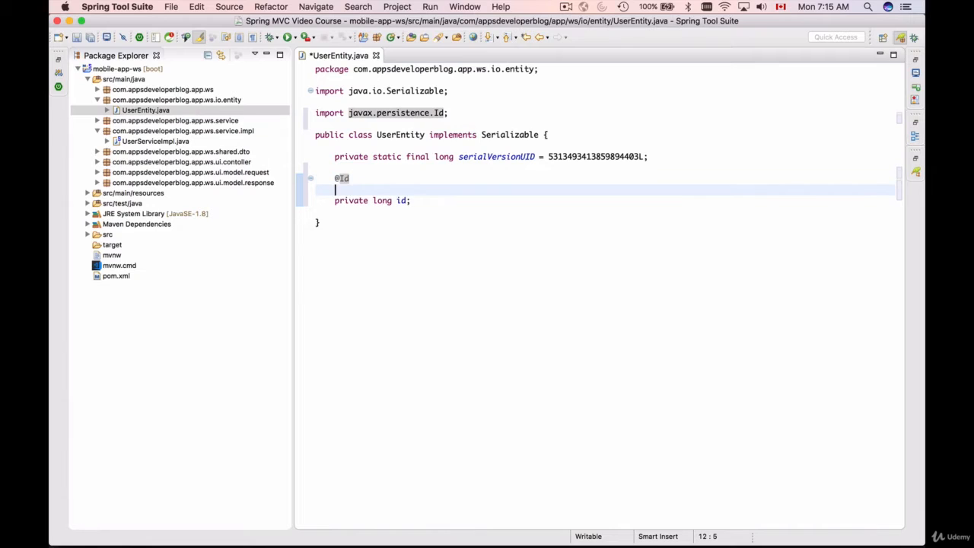
type("@")
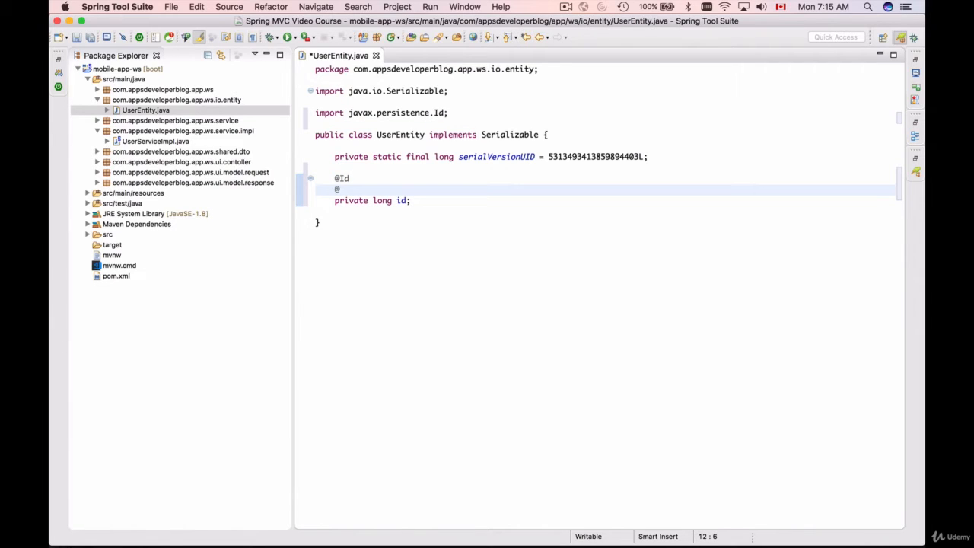
type("Gener")
key("Return")
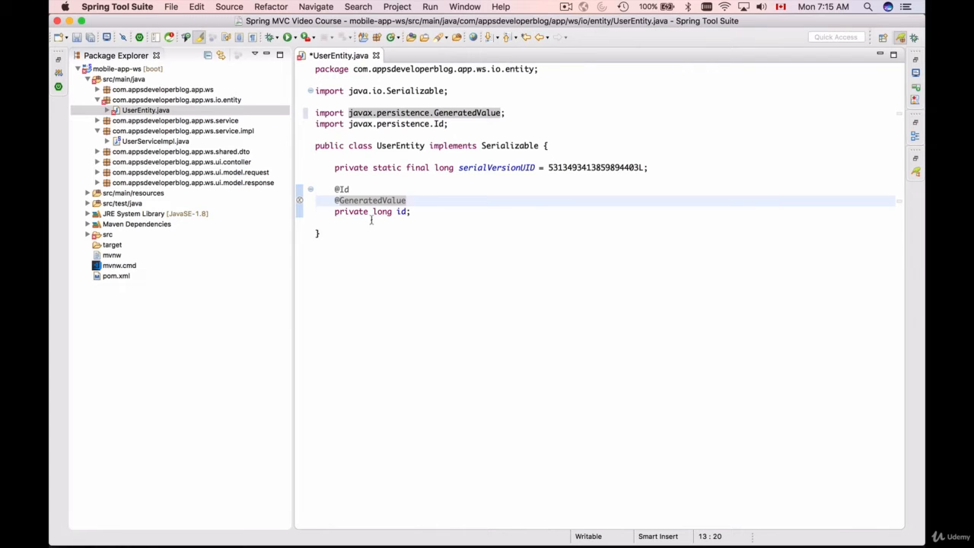
left_click(325, 134)
key("Return")
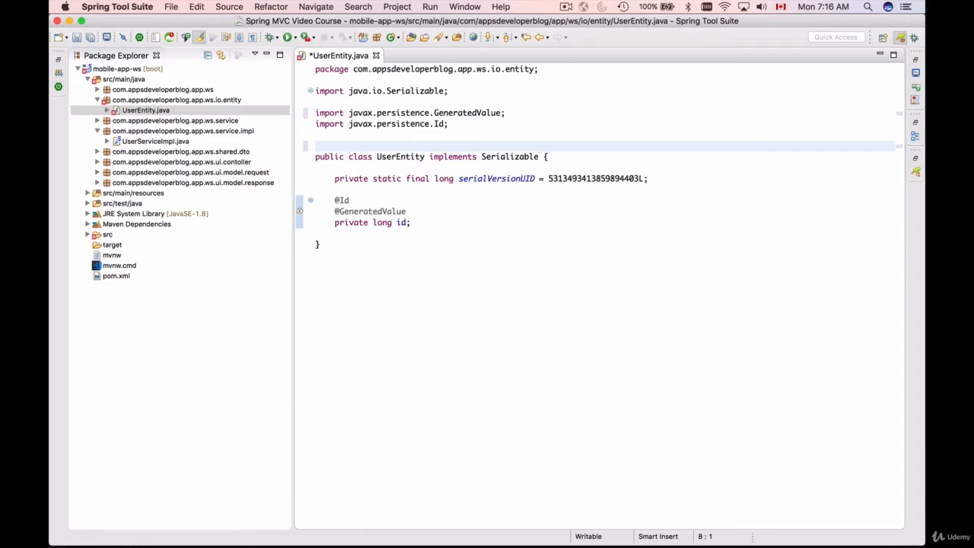
type("@Entit")
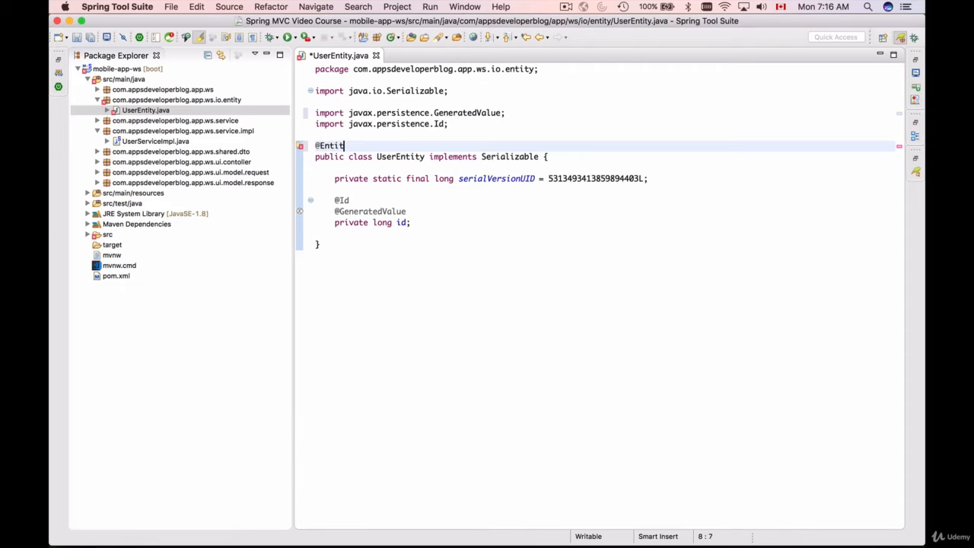
type("y(")
Import javax.persistence Entity and position inside the quotes for name="users".
mouse_move(332, 146)
left_click(370, 192)
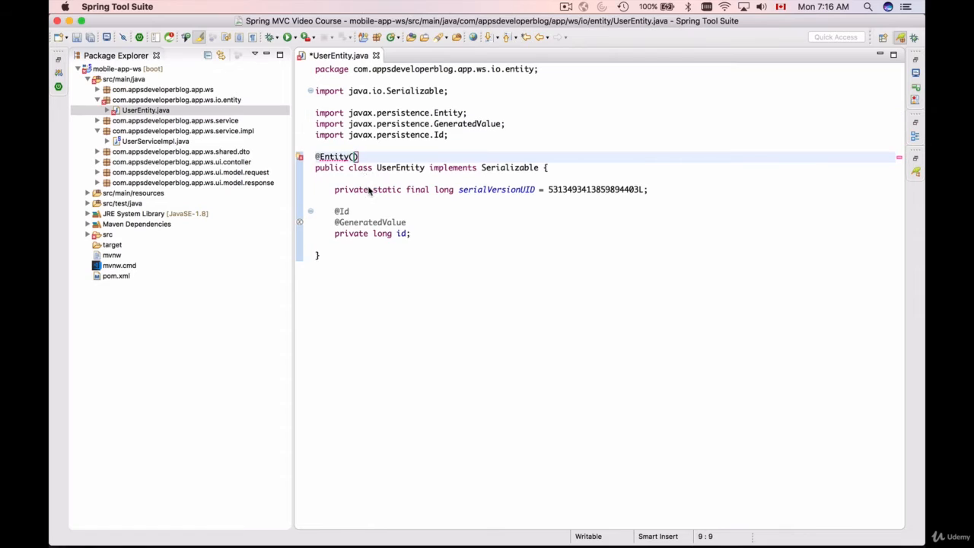
type("name")
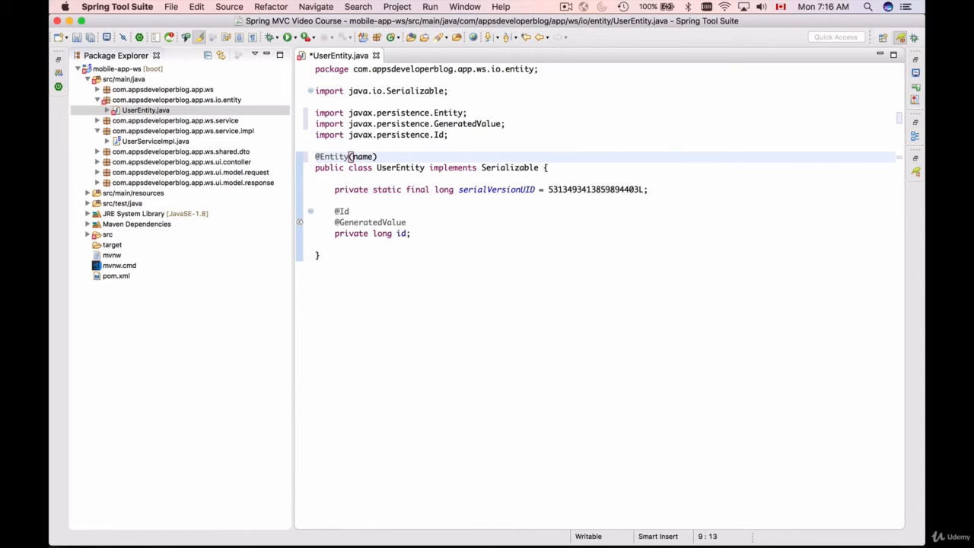
type("=\"\"")
key("Left")
type("users")
Save, then declare private String userId, firstName and lastName lines below the id field.
key("super+s")
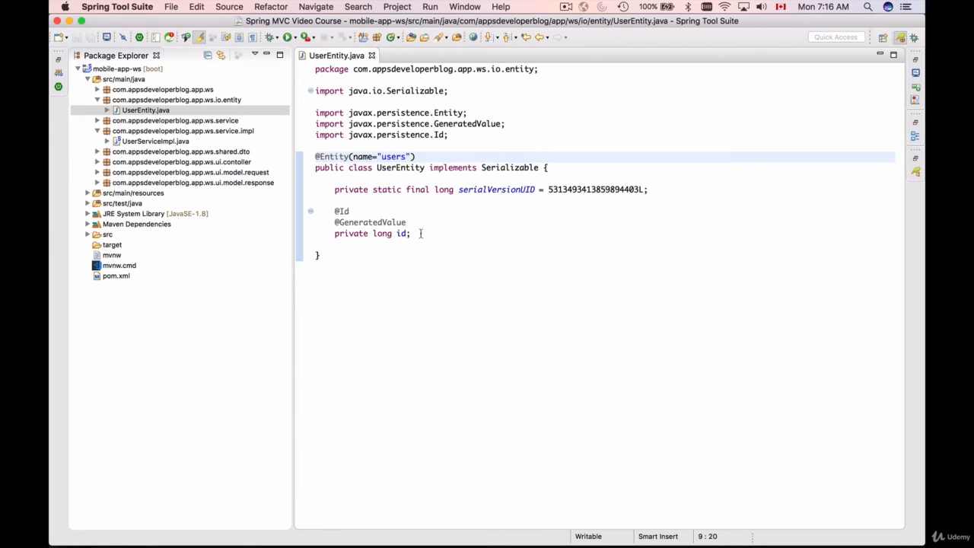
left_click(421, 234)
key("Return")
key("Return")
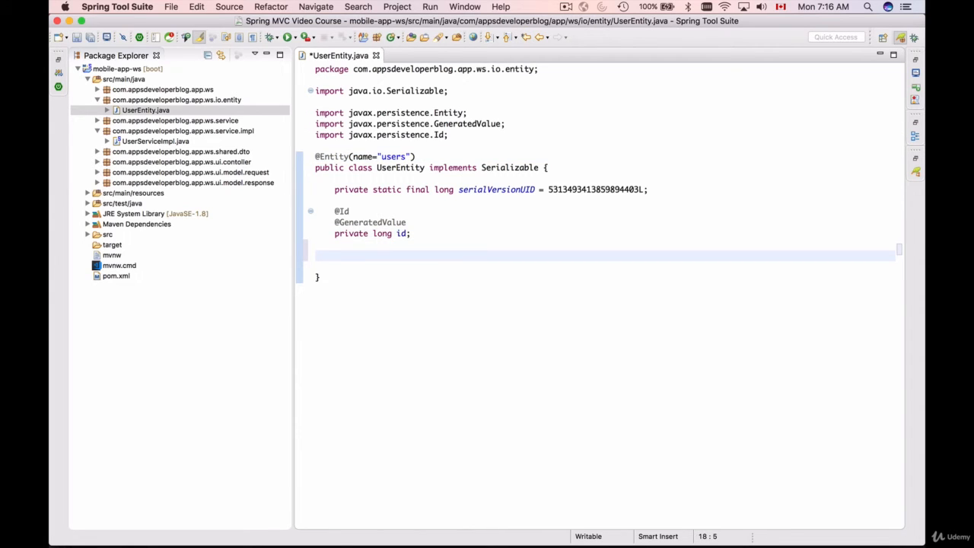
type("private ")
type("String user")
type("Id;")
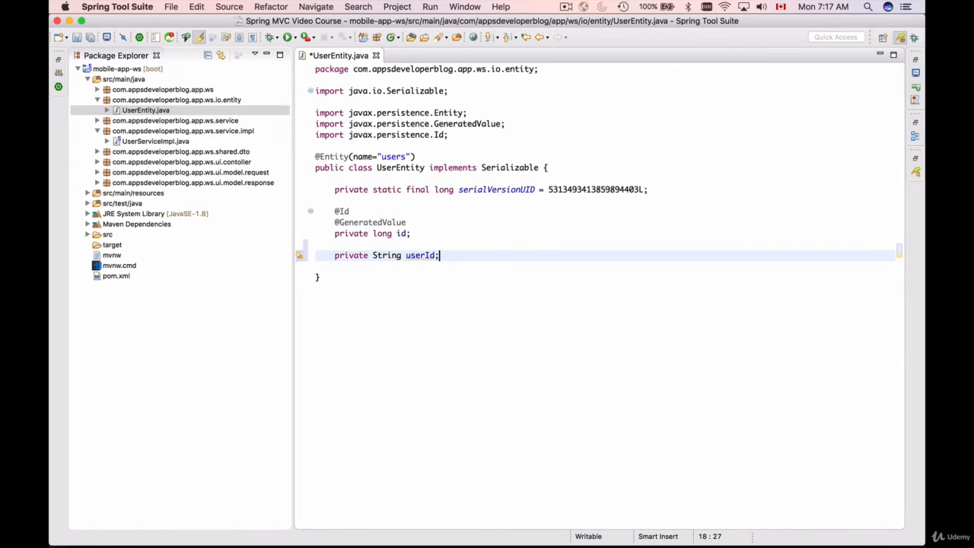
key("Return")
type("pri")
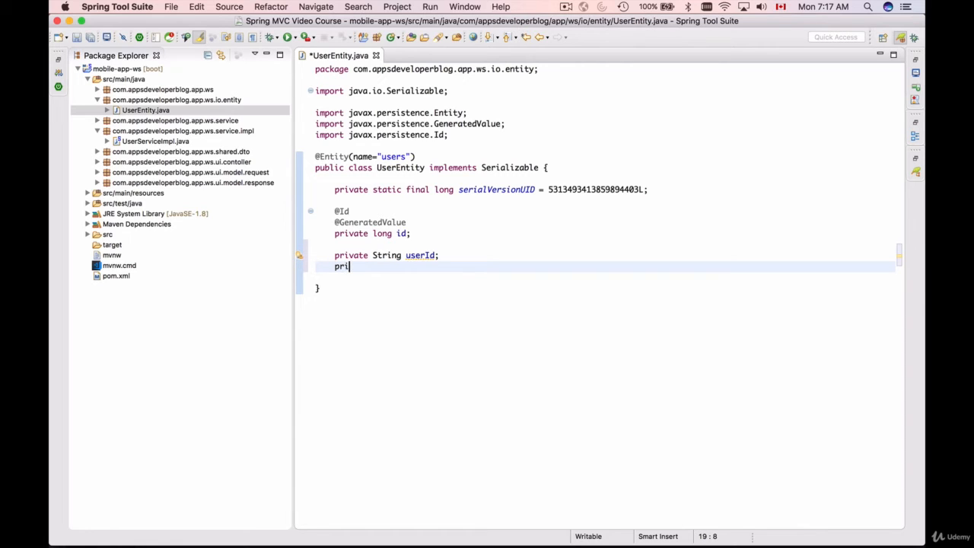
type("vate String ")
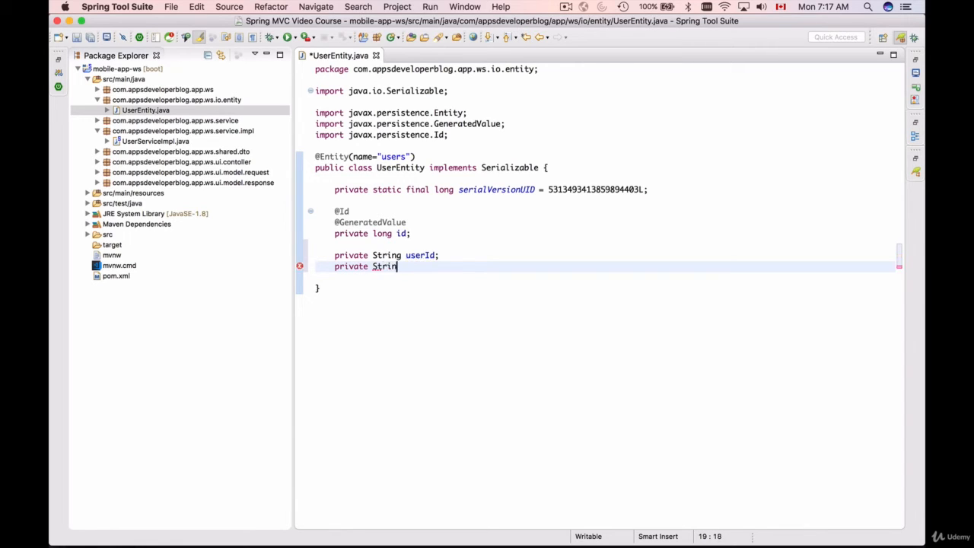
type("firstName;")
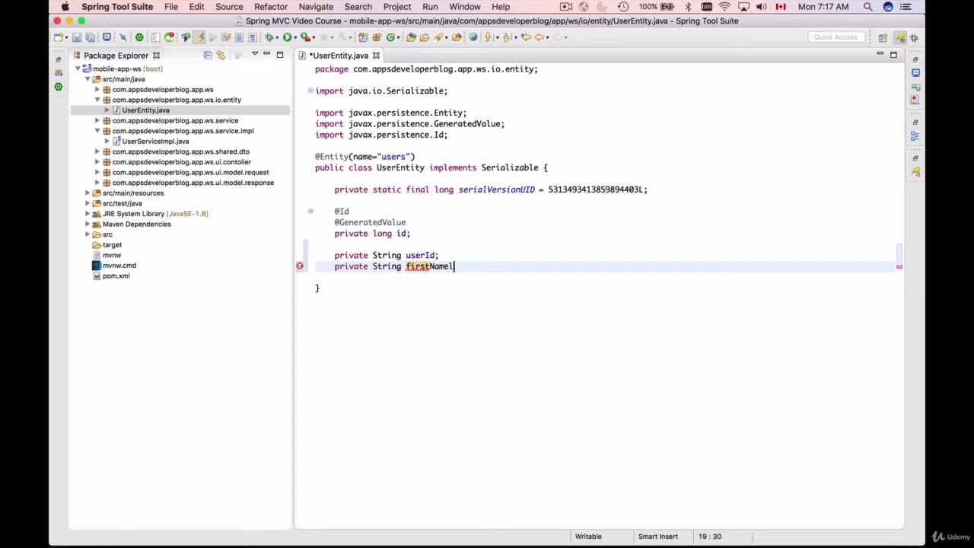
key("Return")
key("BackSpace")
type(";")
key("Return")
type("private ")
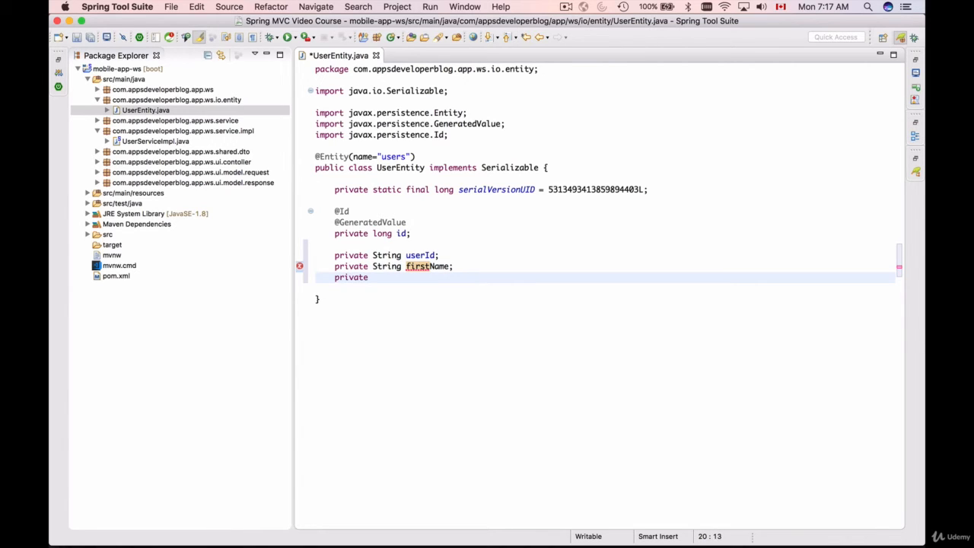
type("String lastNa")
type("me;")
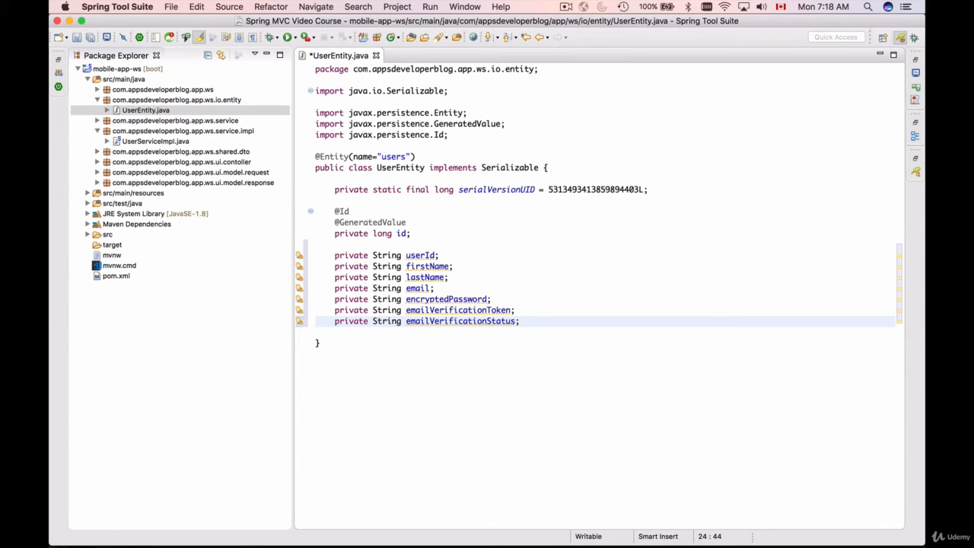
left_click(408, 246)
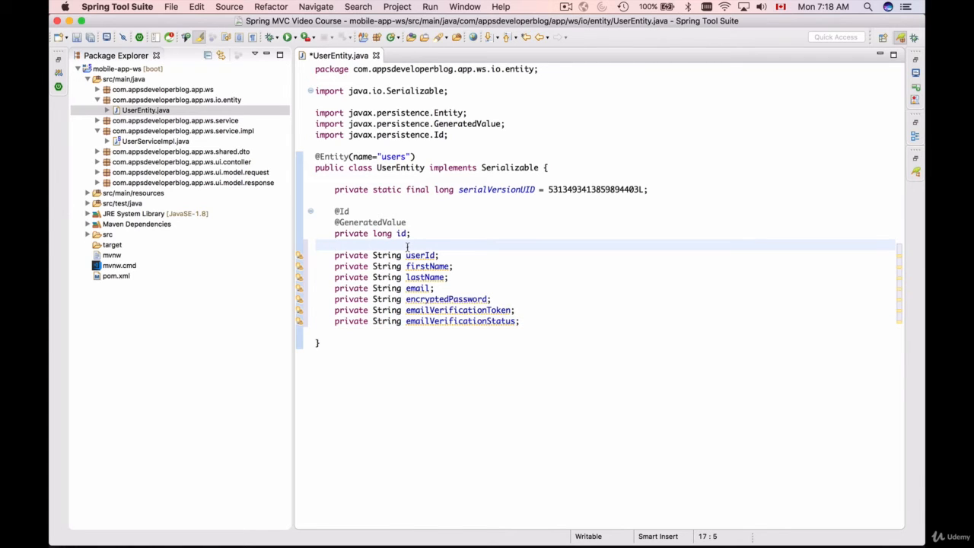
key("Return")
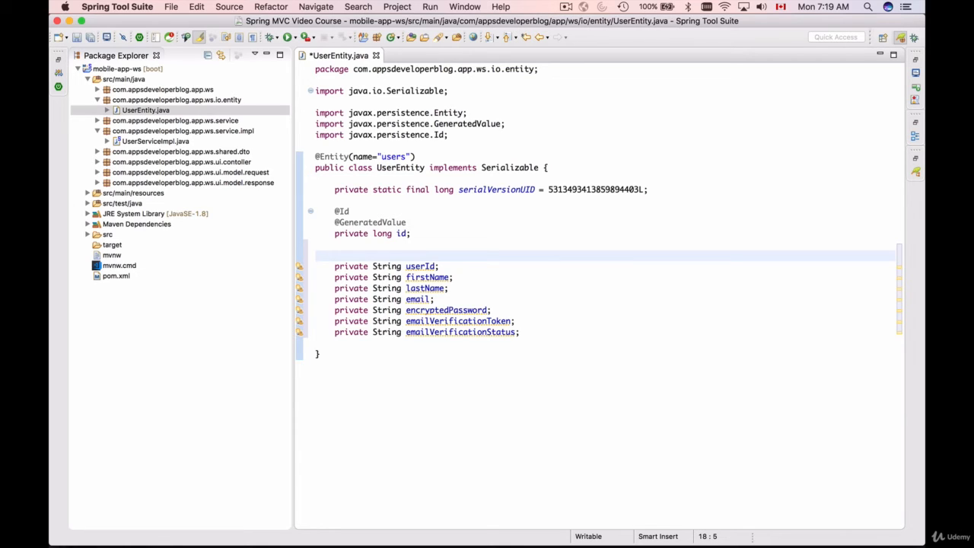
type("@")
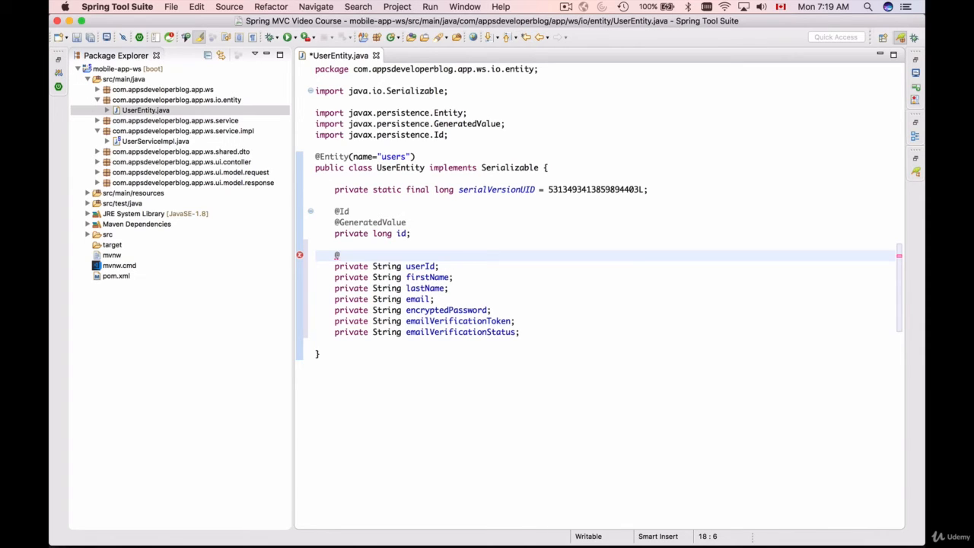
type("Column")
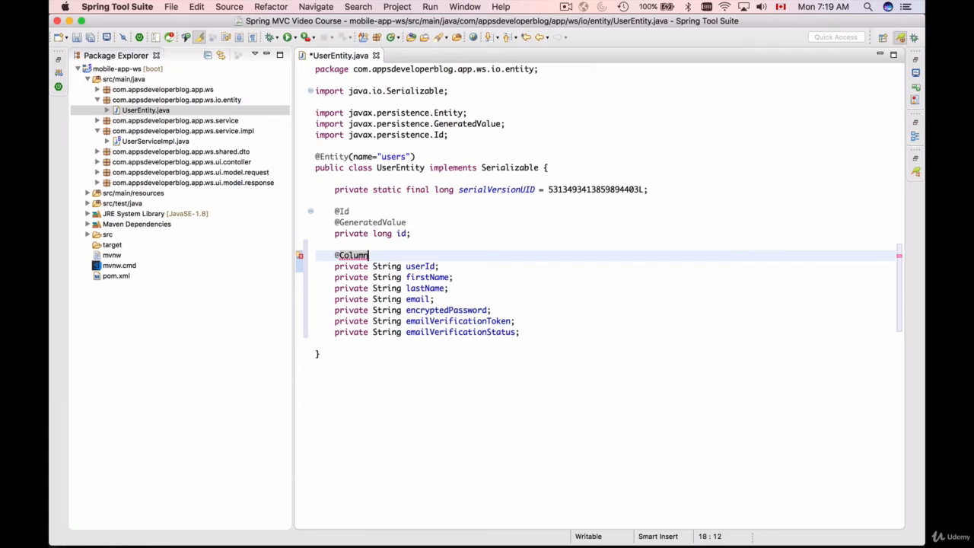
type("()")
type("null")
type("able=")
type("false")
key("ctrl+s")
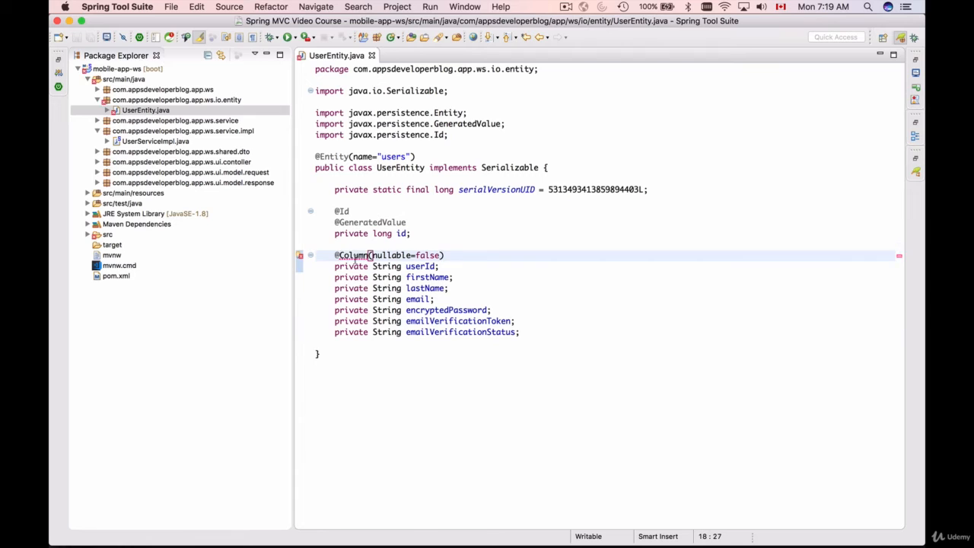
mouse_move(353, 256)
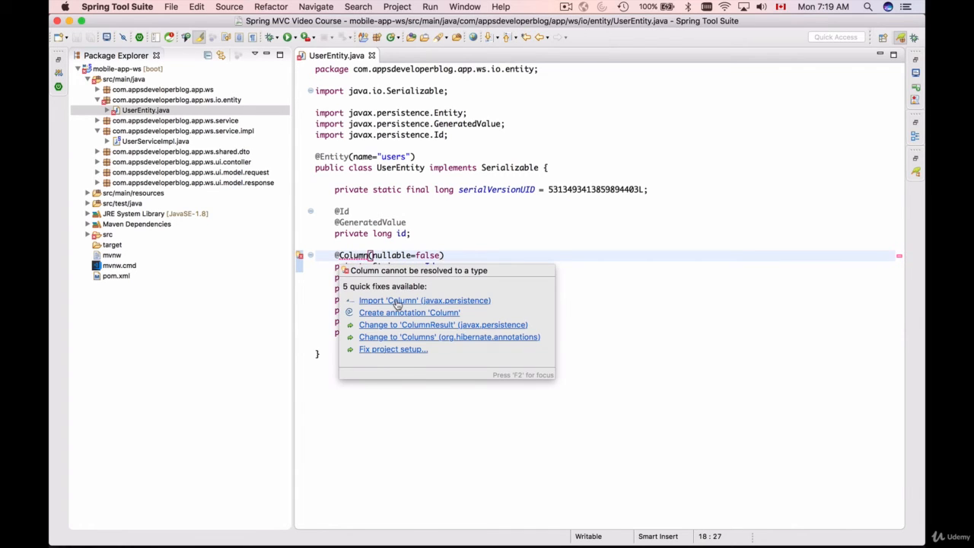
Import Column from javax.persistence and tidy the blank line after the userId field.
left_click(396, 303)
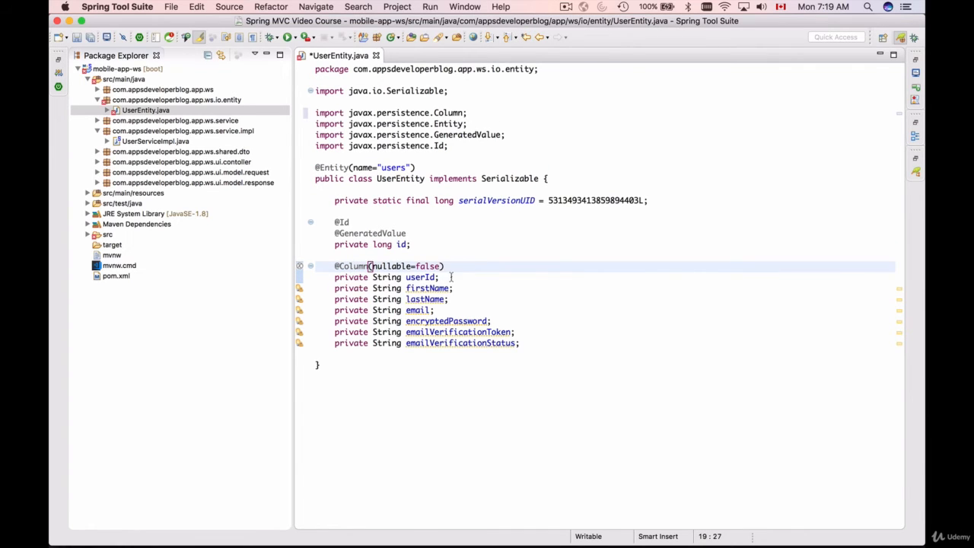
left_click(441, 277)
key("Return")
key("Return")
key("BackSpace")
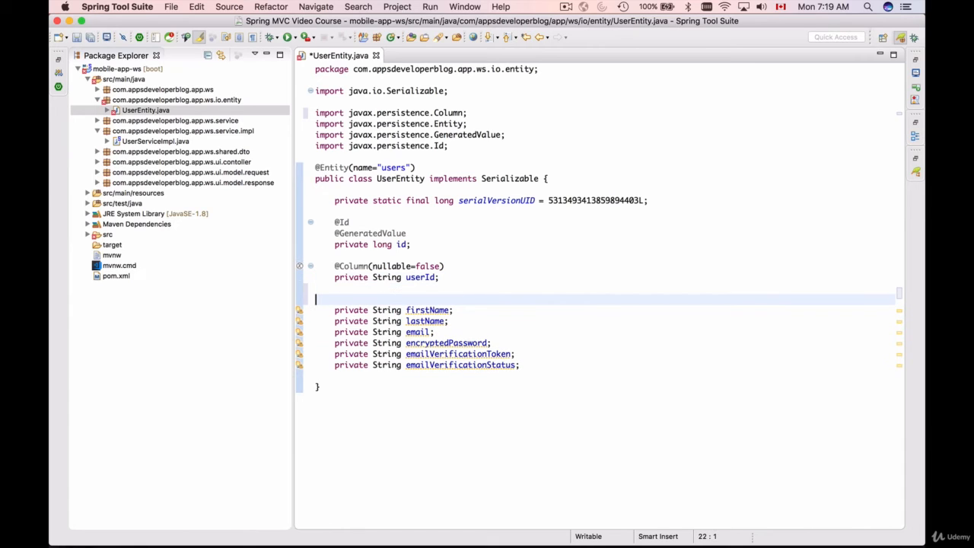
key("BackSpace")
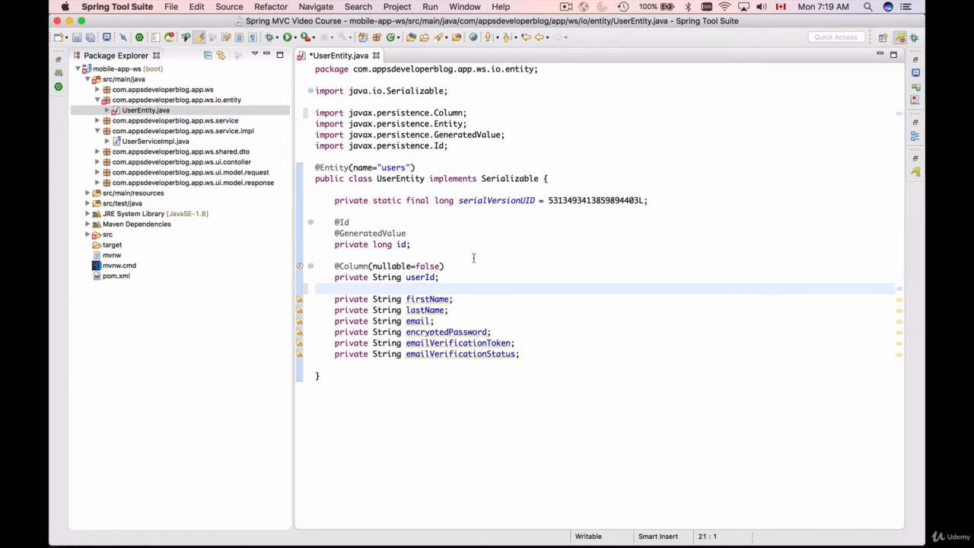
left_click(467, 261)
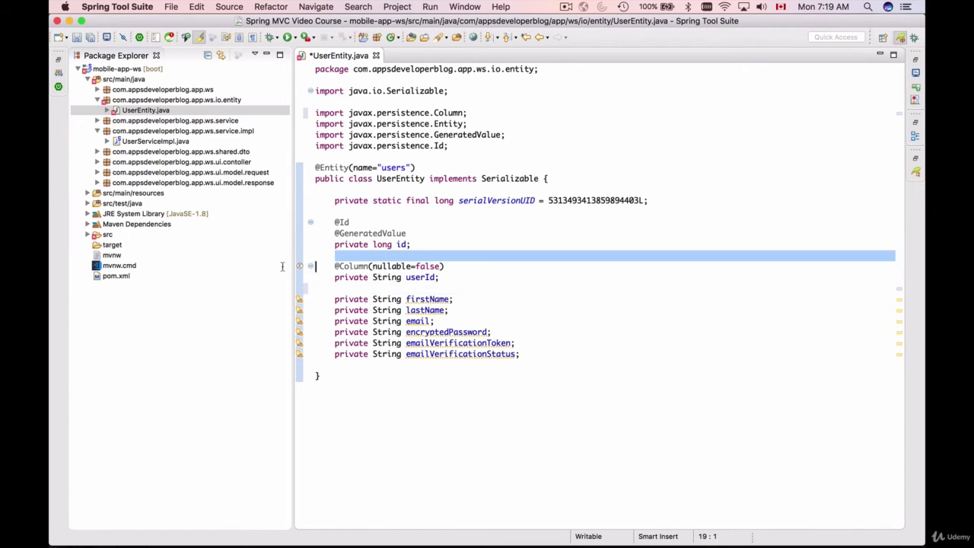
left_click(435, 266)
triple_click(371, 268)
key("super+c")
left_click(371, 287)
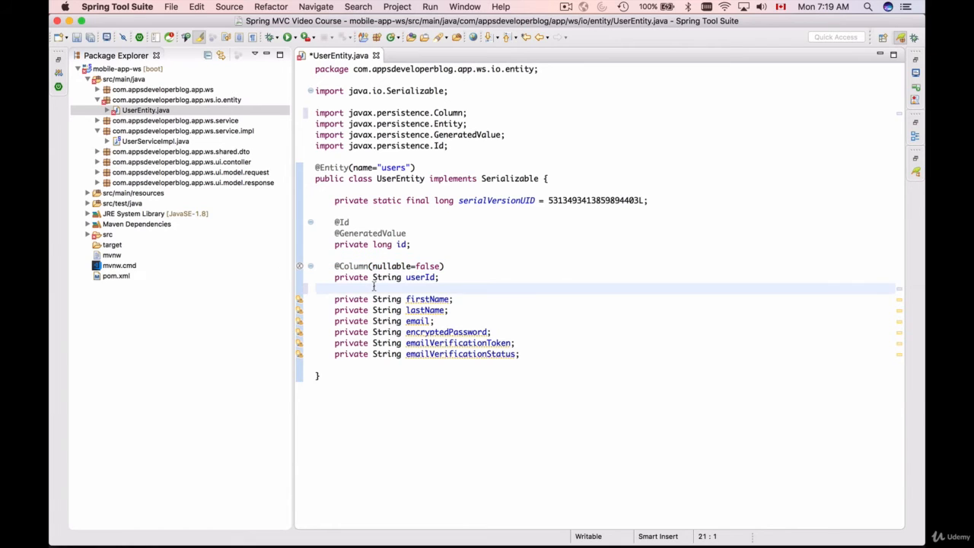
key("super+v")
key("Left")
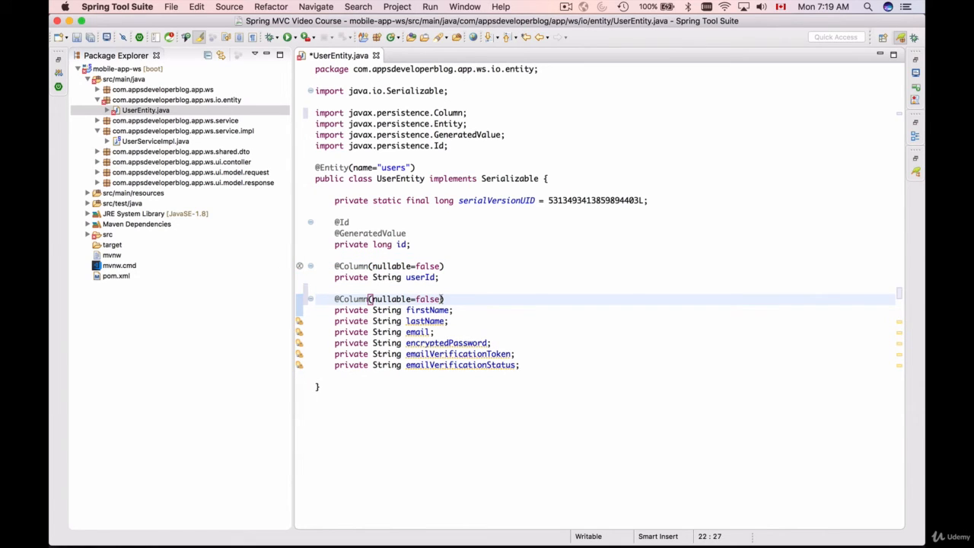
type(",")
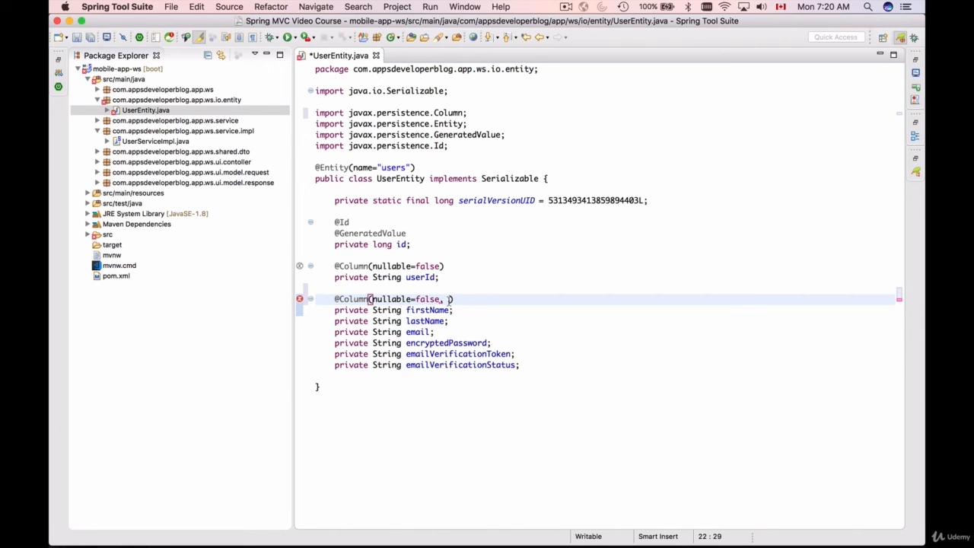
type("length")
type("=5")
type("0")
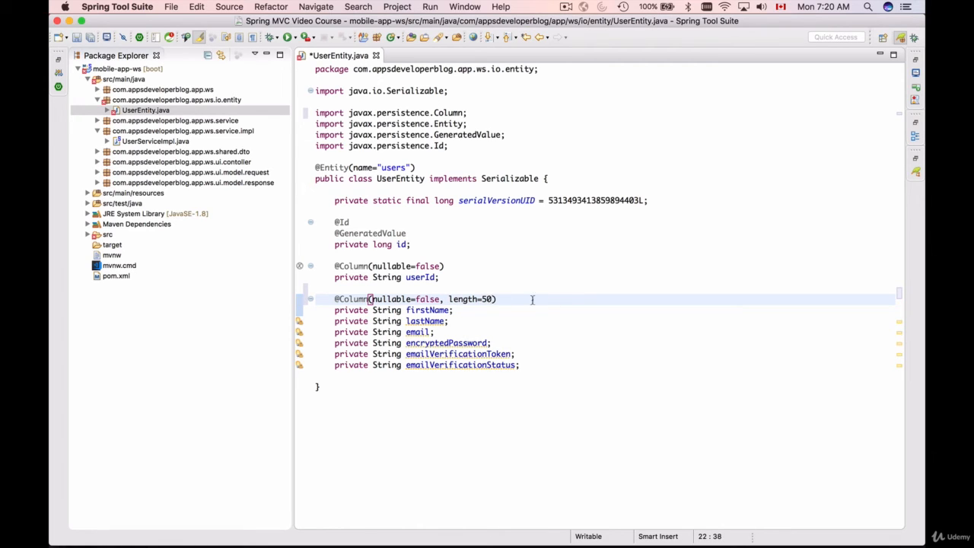
Paste the firstName column annotation with length=50 above lastName and email.
left_click_drag(533, 301, 302, 301)
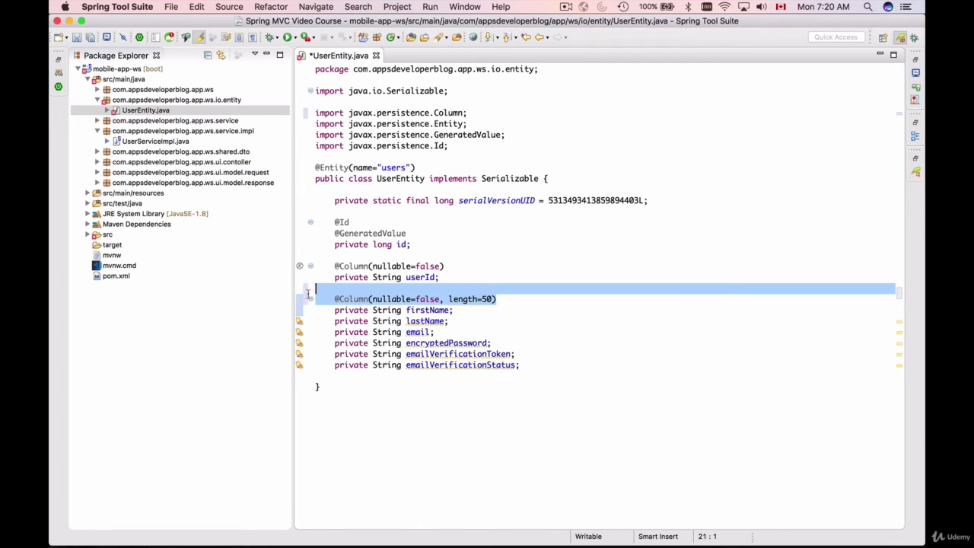
left_click(466, 310)
key("Return")
key("ctrl+v")
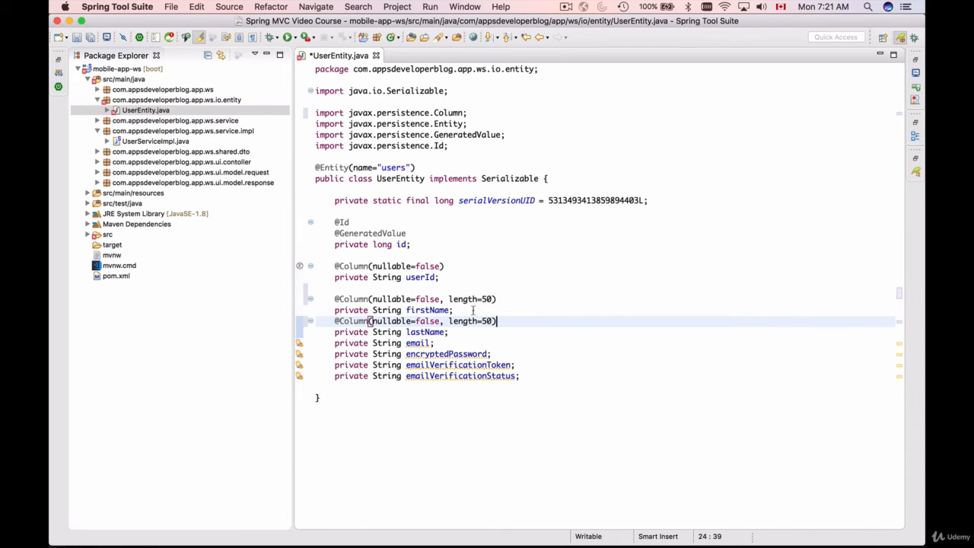
left_click(460, 329)
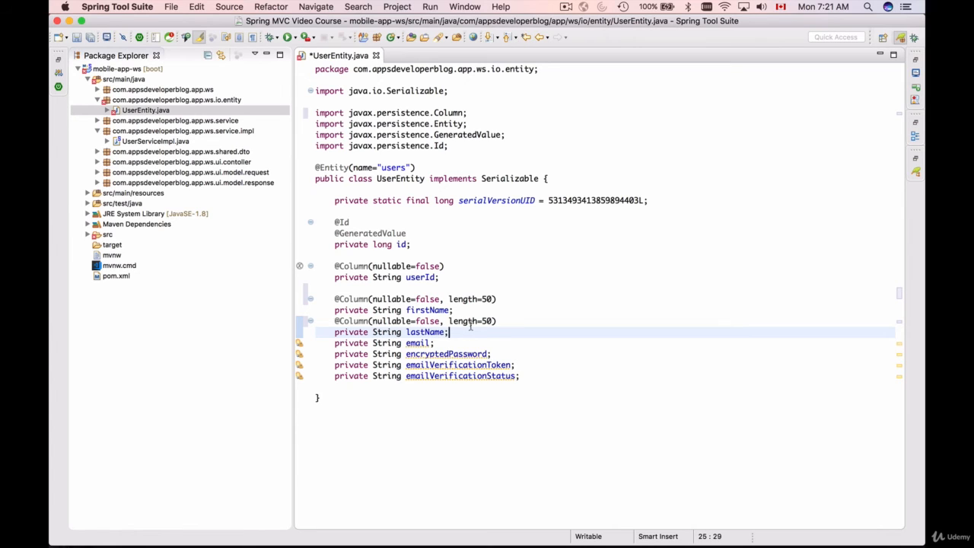
left_click(470, 323)
key("Down")
key("Return")
key("ctrl+v")
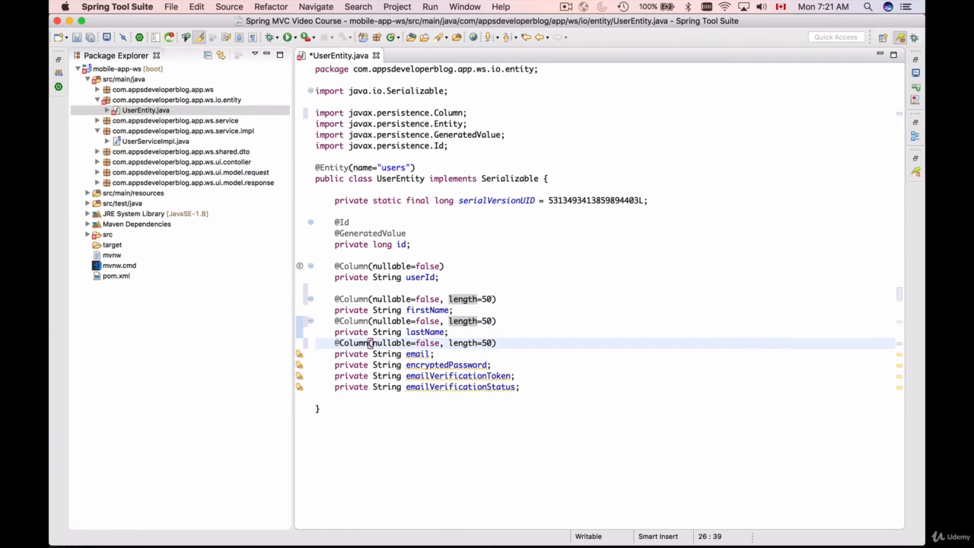
left_click(488, 344)
key("BackSpace")
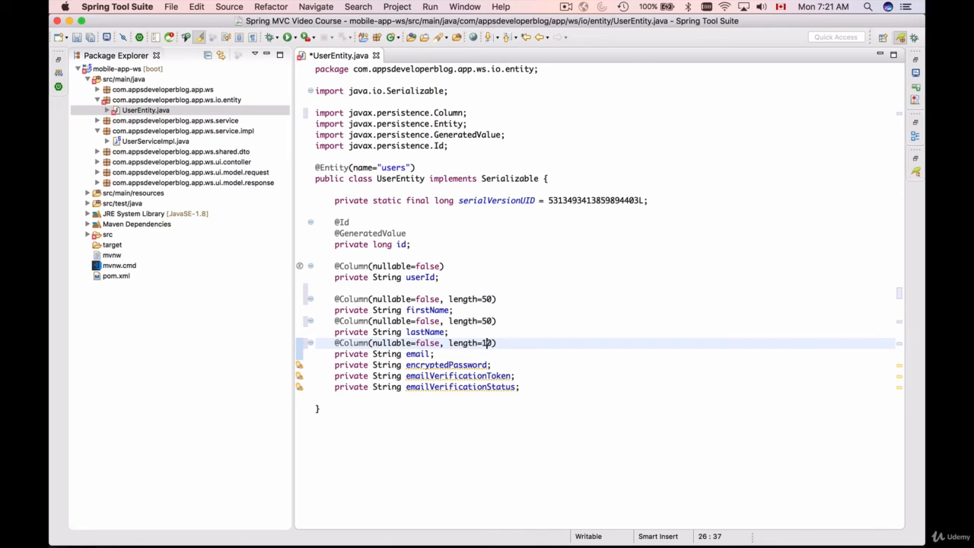
type("100")
key("shift+Left")
type("2")
left_click(484, 353)
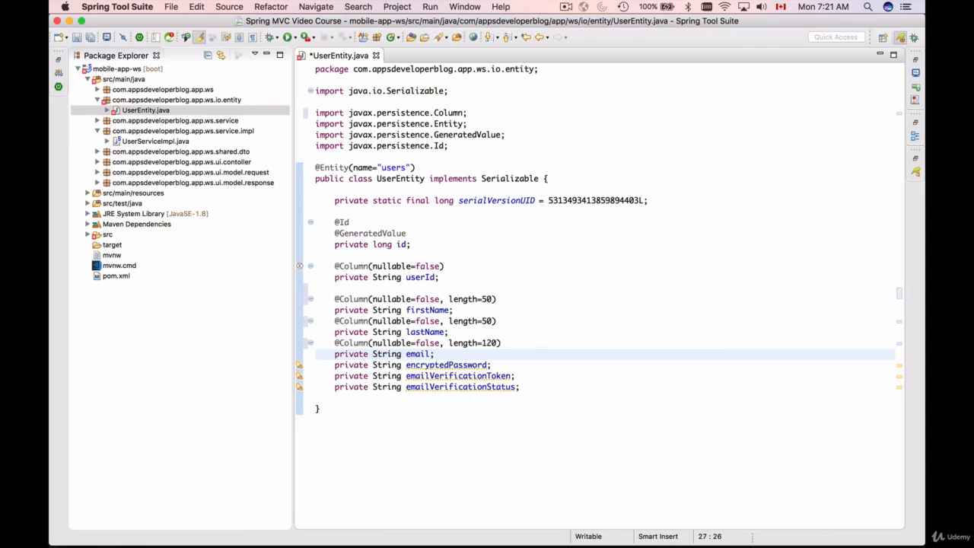
key("Return")
key("super+v")
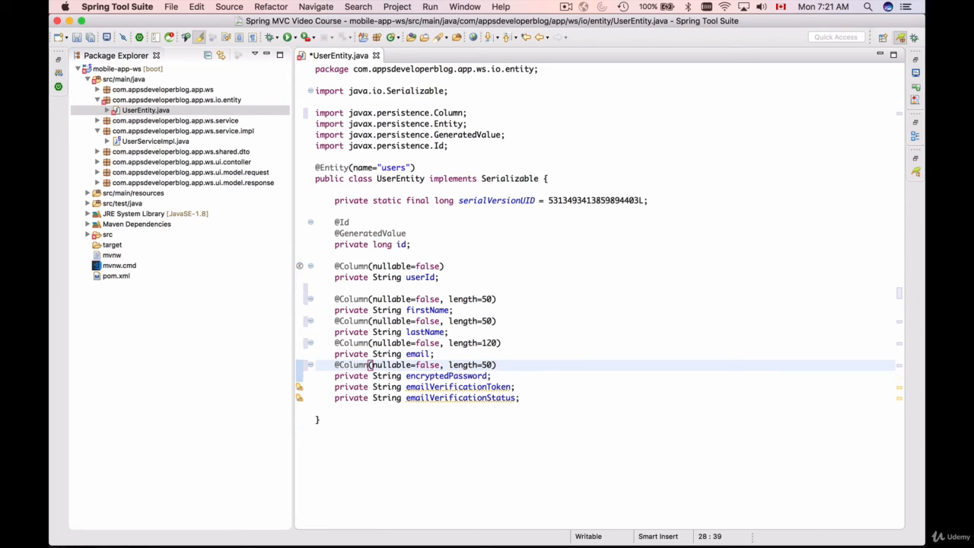
left_click_drag(496, 364, 443, 365)
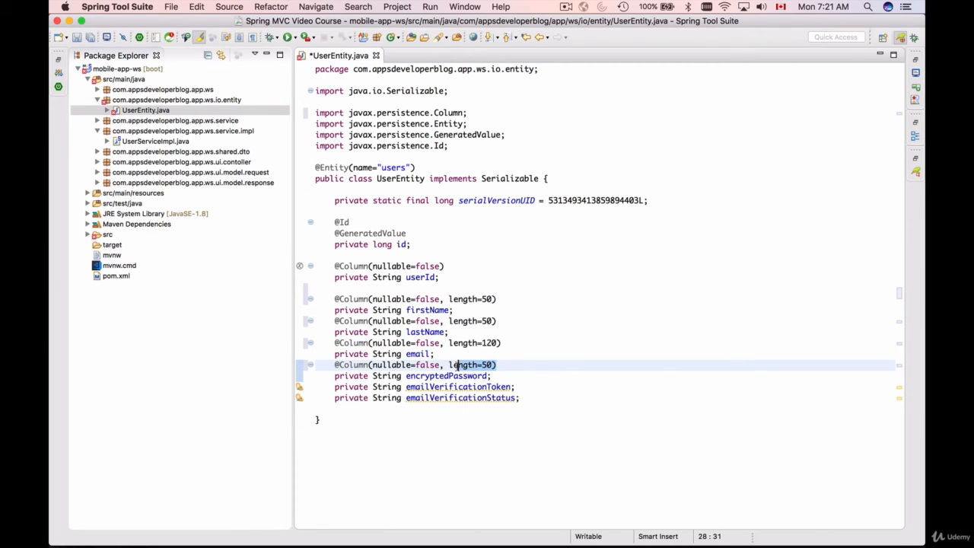
key("BackSpace")
key("BackSpace")
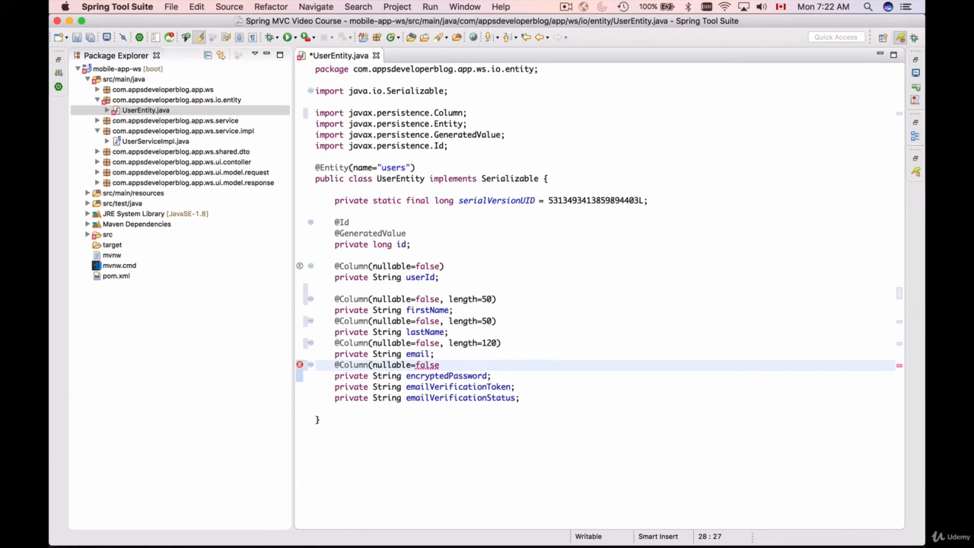
type(")")
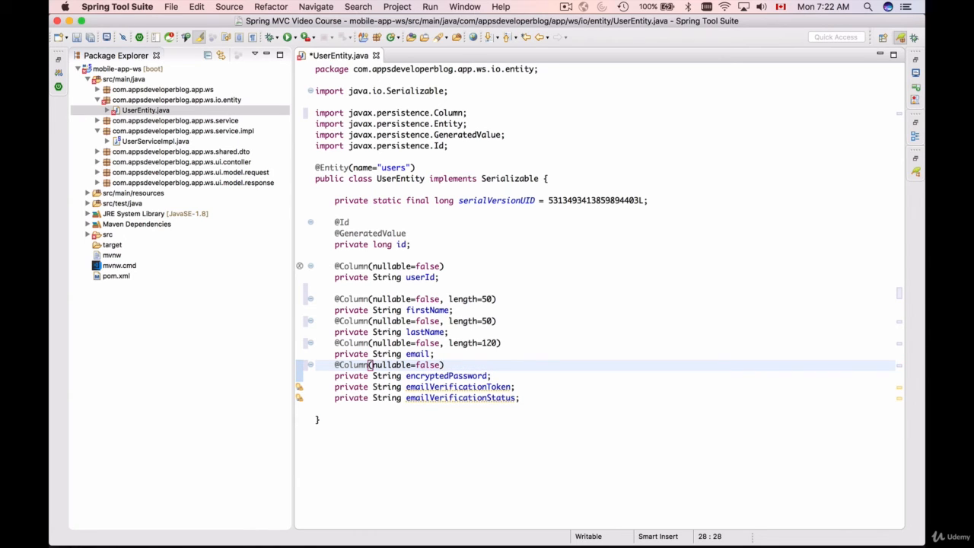
Select the String type of the emailVerificationStatus field for changing.
left_click(528, 375)
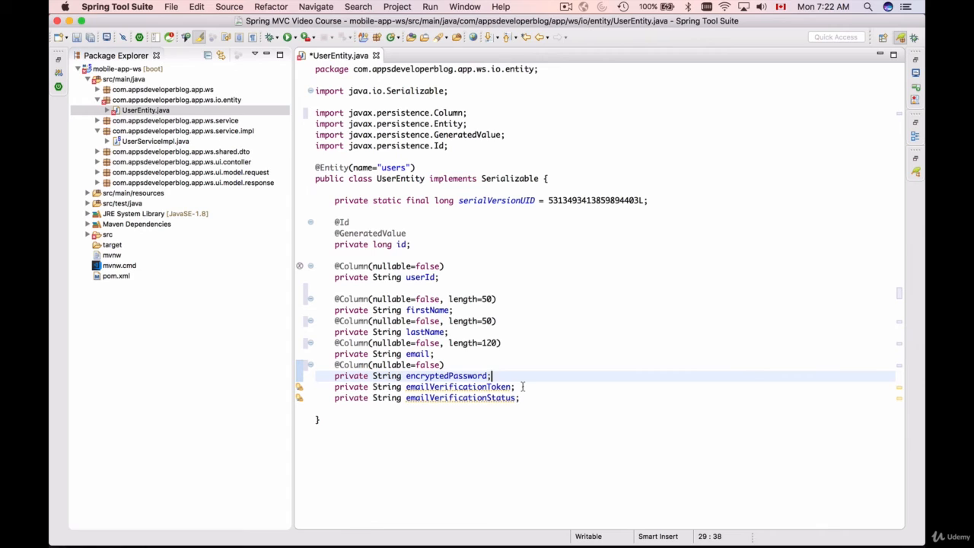
left_click(525, 387)
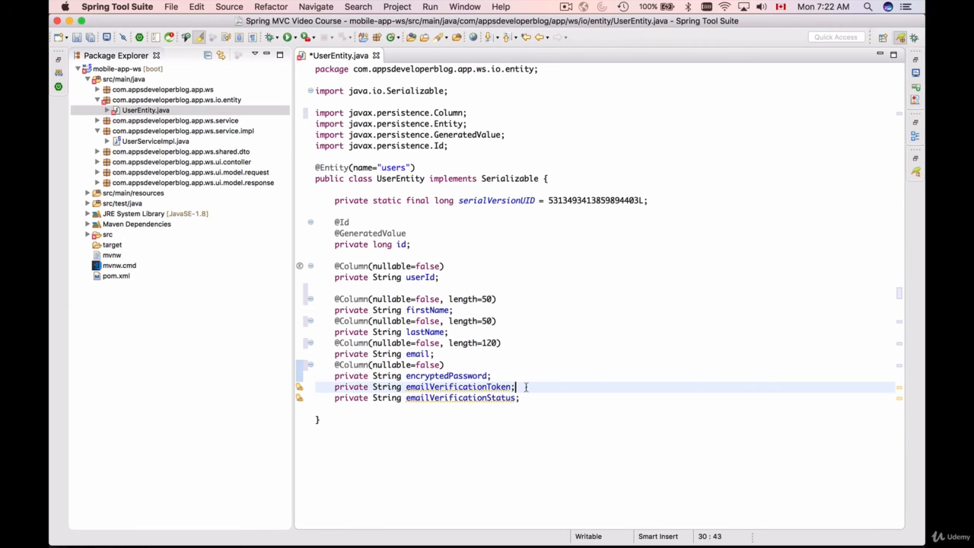
double_click(391, 398)
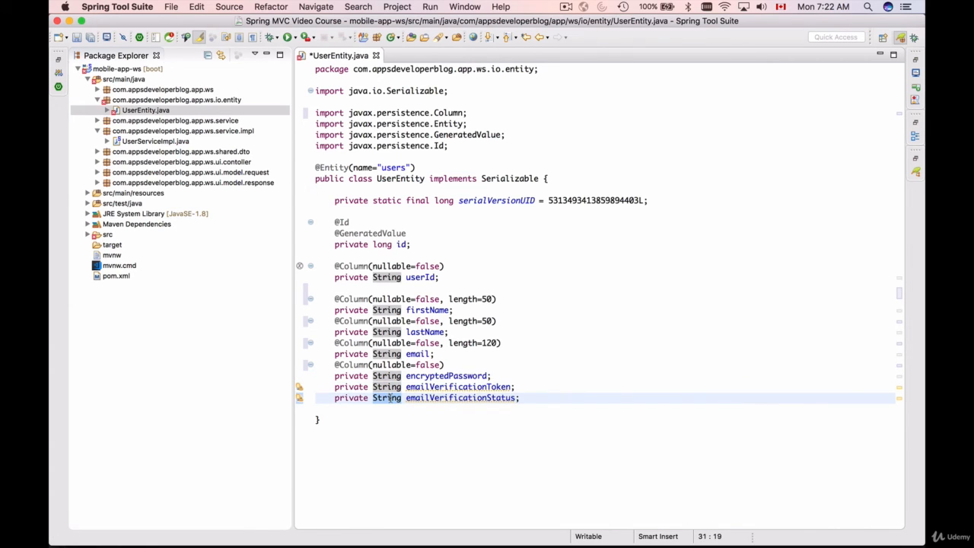
type("Boolean")
key("ctrl+s")
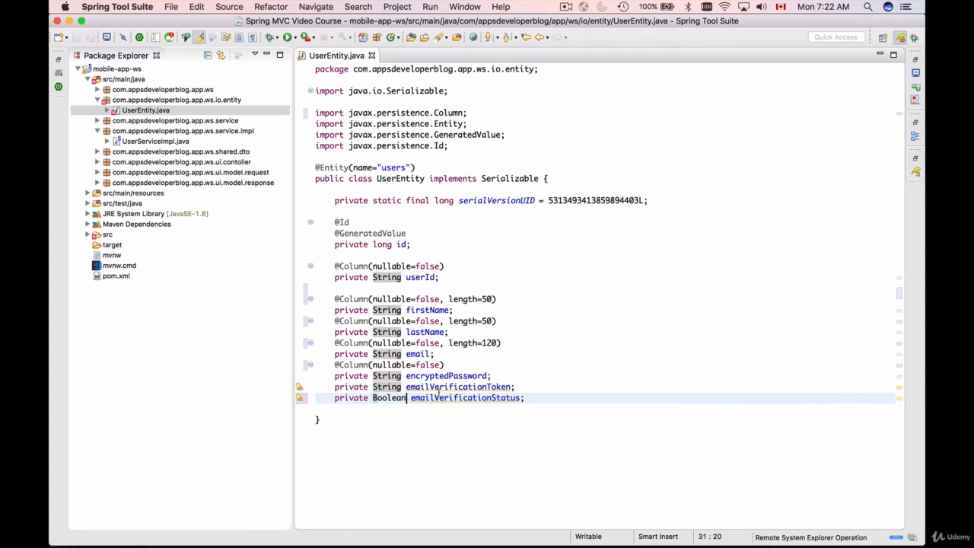
left_click(523, 388)
key("Return")
key("Return")
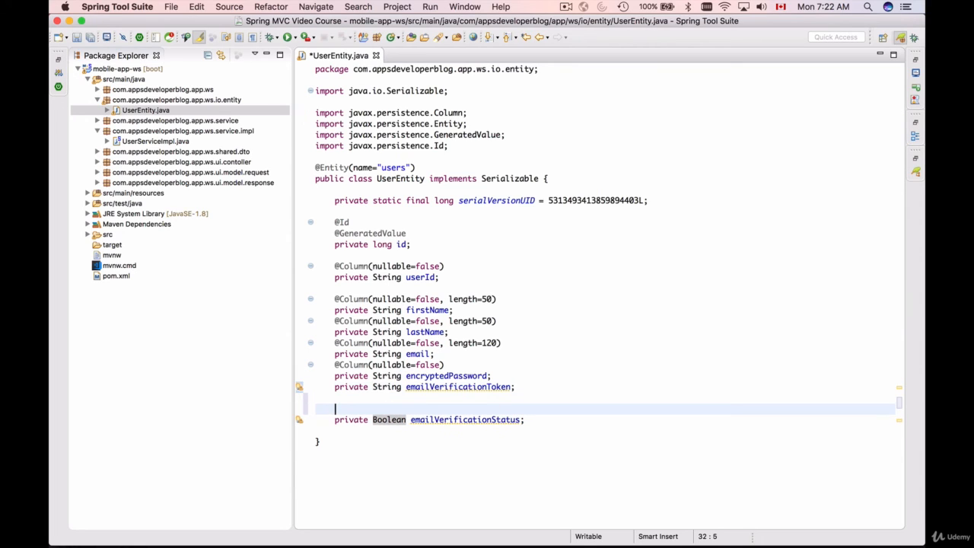
key("ctrl+v")
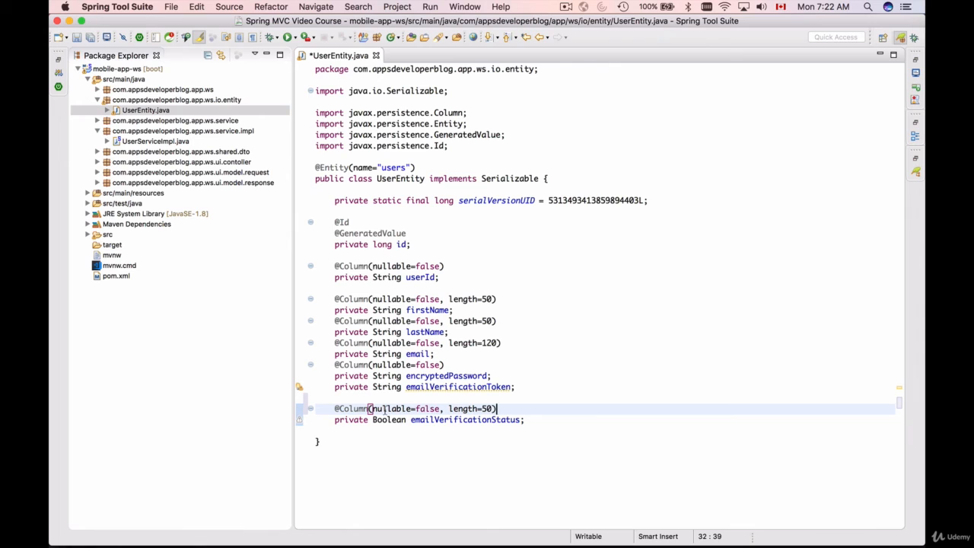
mouse_move(393, 408)
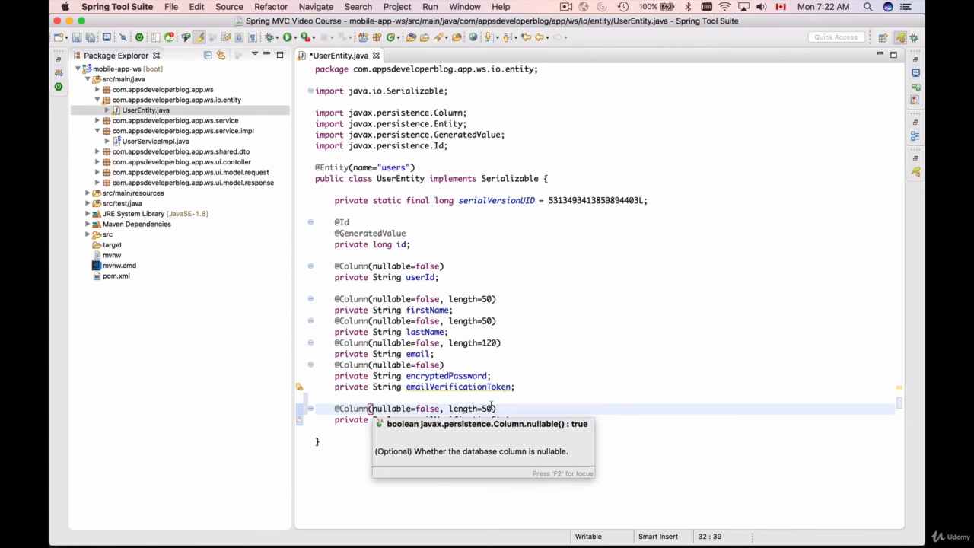
left_click_drag(492, 409, 449, 409)
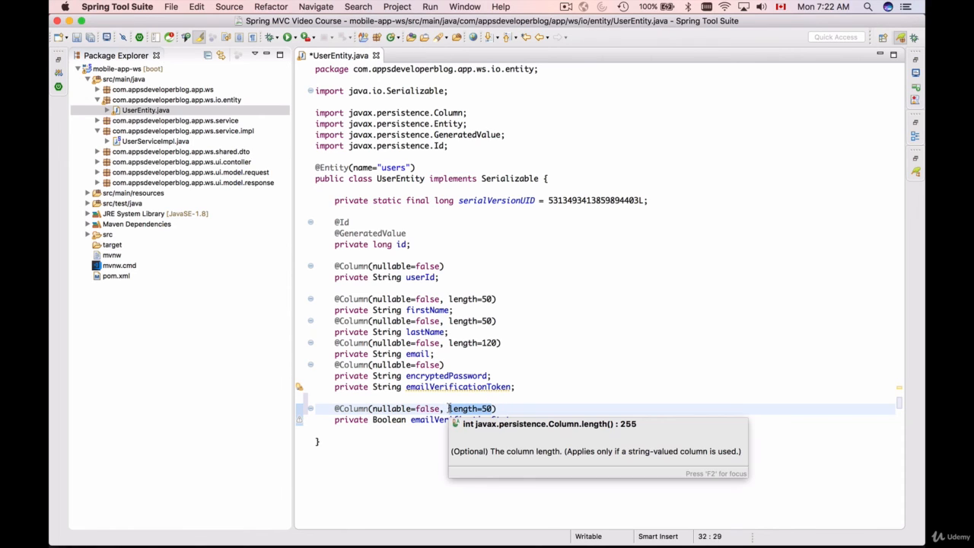
key("BackSpace")
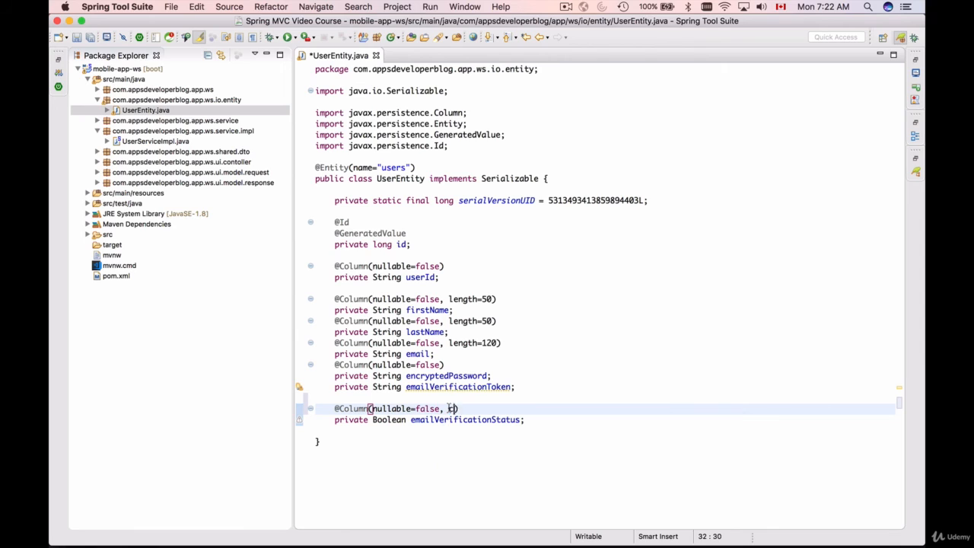
type("col")
type("umnDefinition")
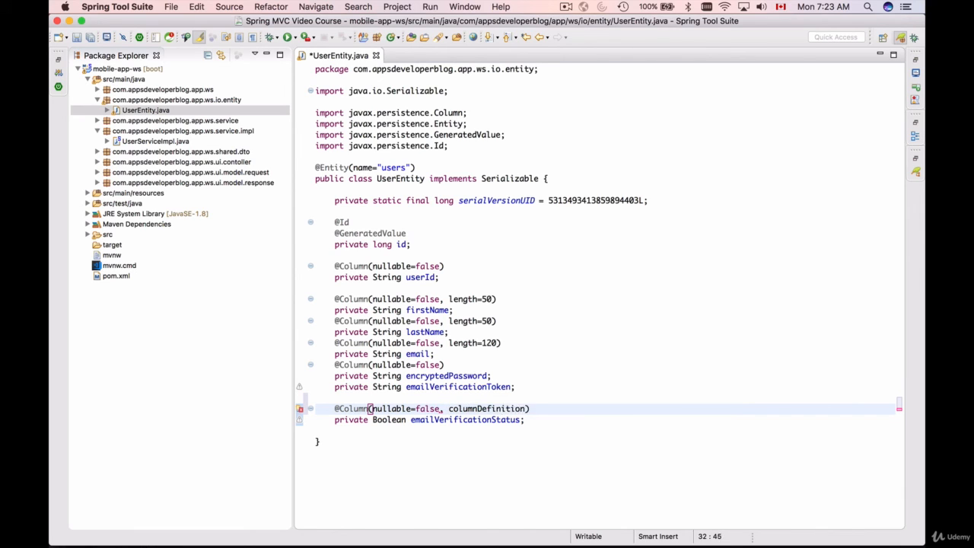
type(" = \"boolean default ")
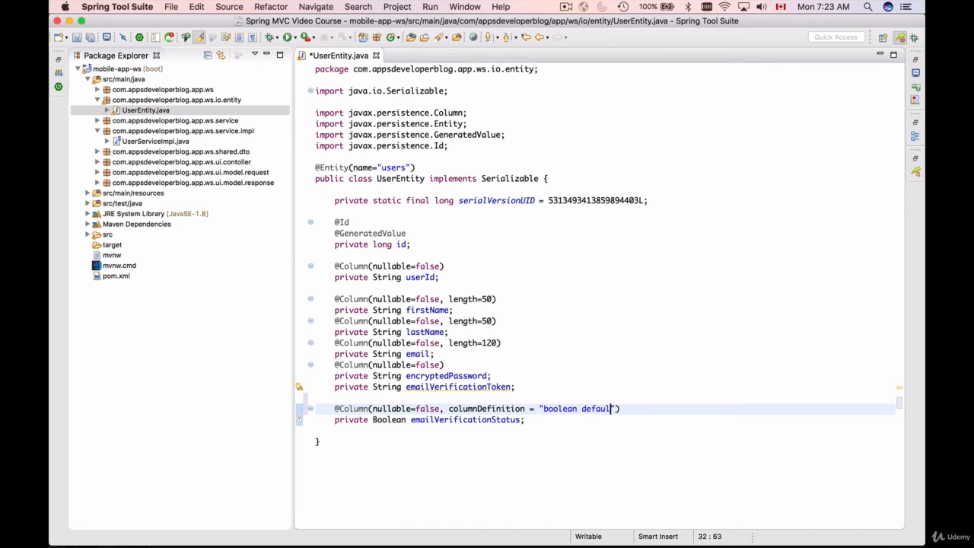
type("false")
key("super+s")
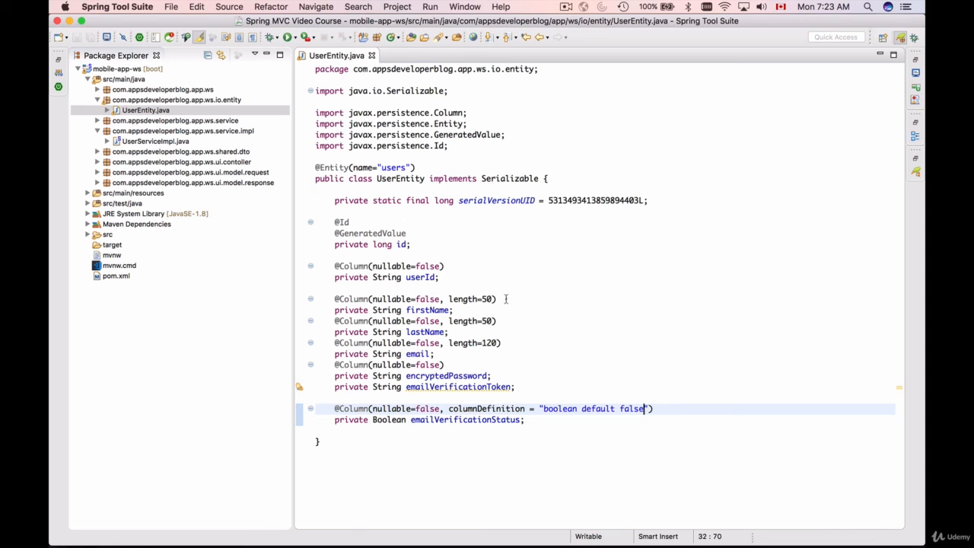
Insert blank lines after firstName, lastName, email, encryptedPassword and emailVerificationStatus.
left_click(456, 311)
key("Return")
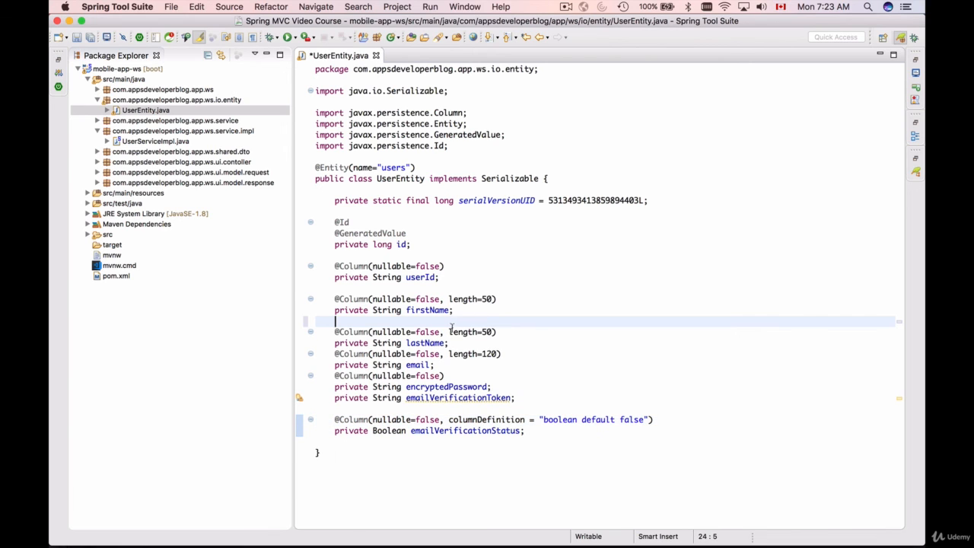
left_click(451, 342)
key("Return")
left_click(436, 376)
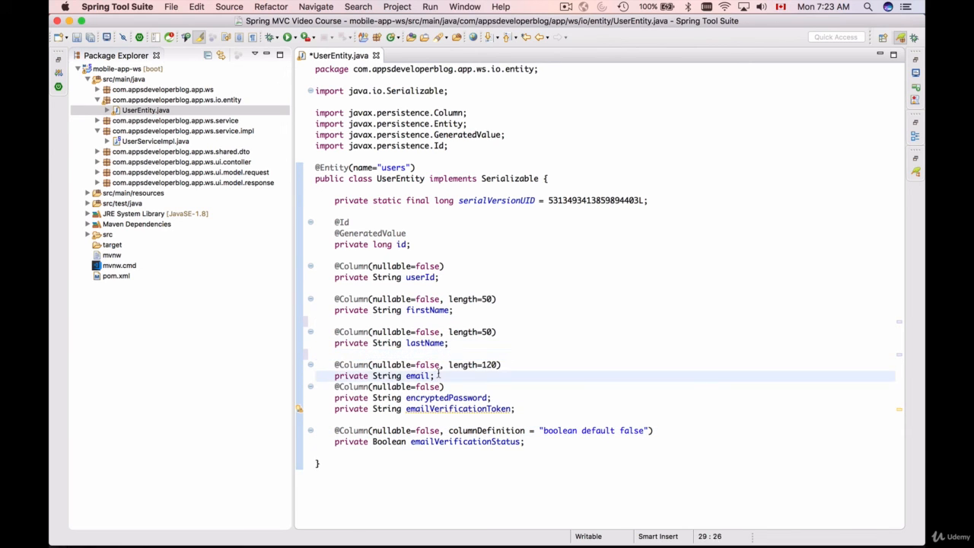
key("Return")
left_click(496, 409)
key("Return")
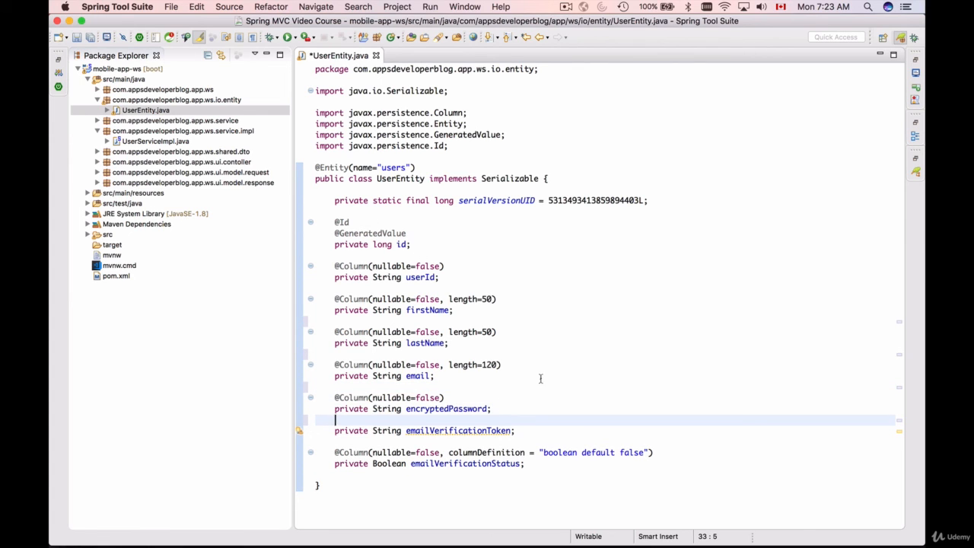
left_click(529, 464)
key("Return")
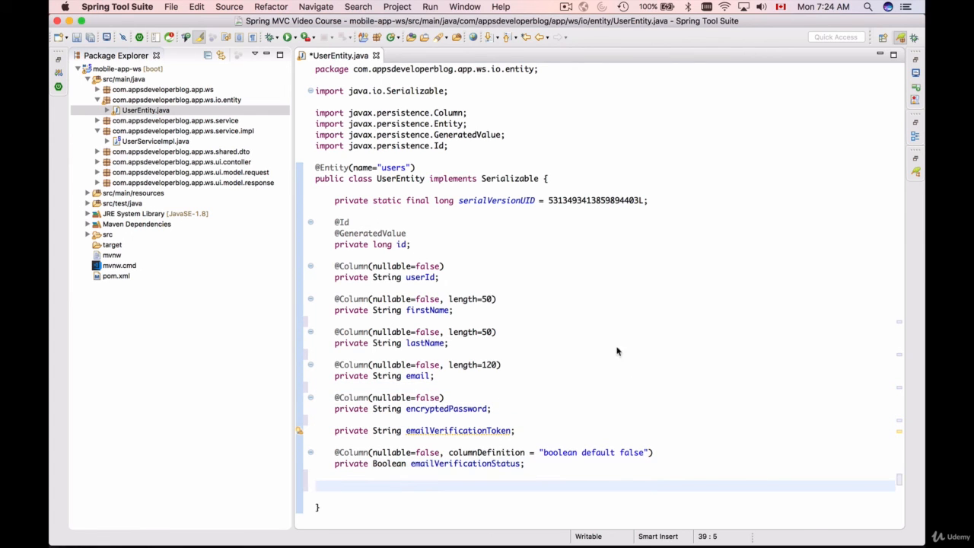
Generate getters and setters via Source menu for all fields, excluding serialVersionUID.
right_click(618, 351)
mouse_move(644, 308)
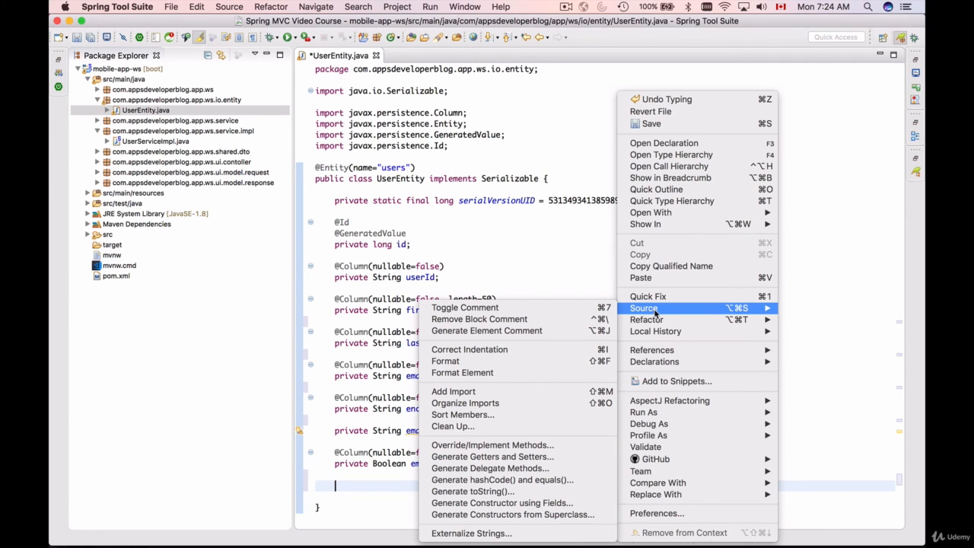
left_click(489, 457)
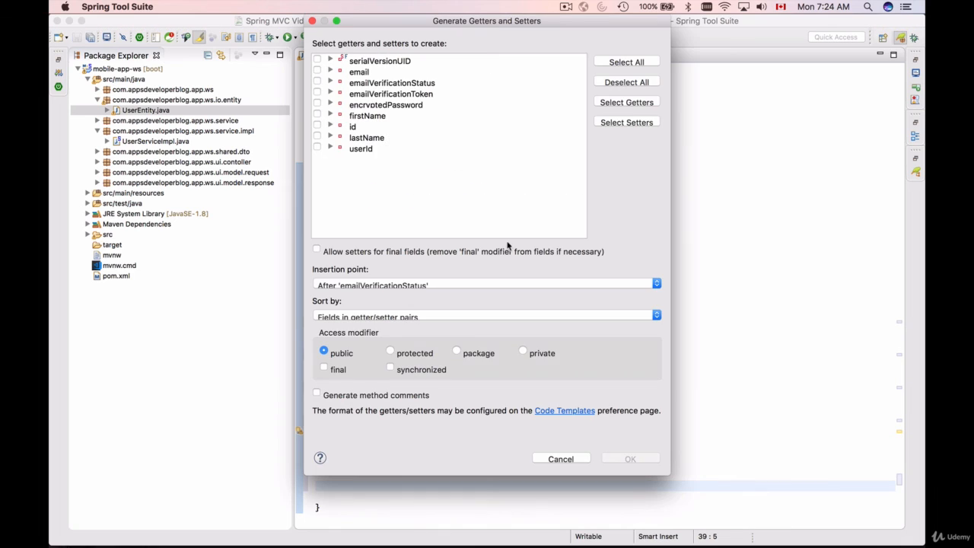
left_click(626, 62)
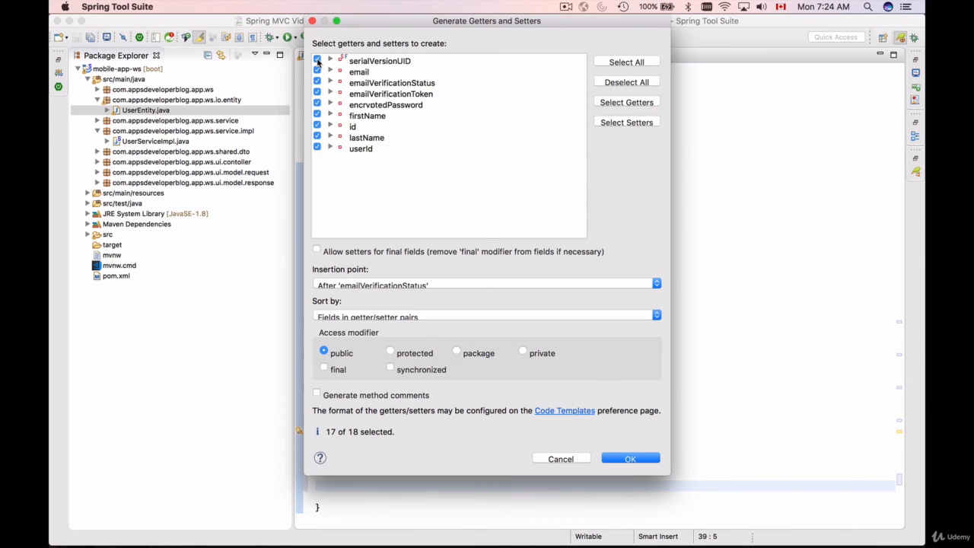
left_click(318, 60)
left_click(361, 95)
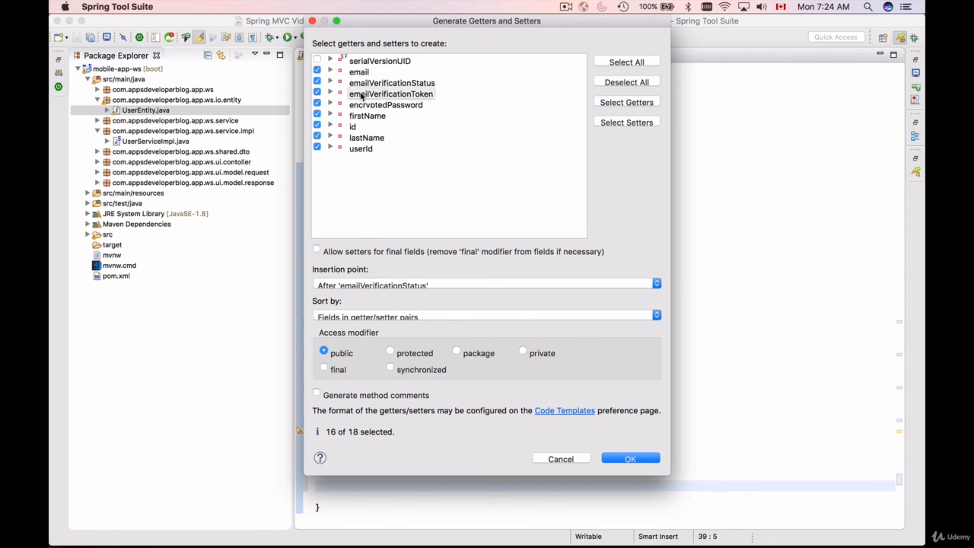
left_click(630, 458)
scroll(690, 339, "up", 5)
scroll(689, 340, "up", 10)
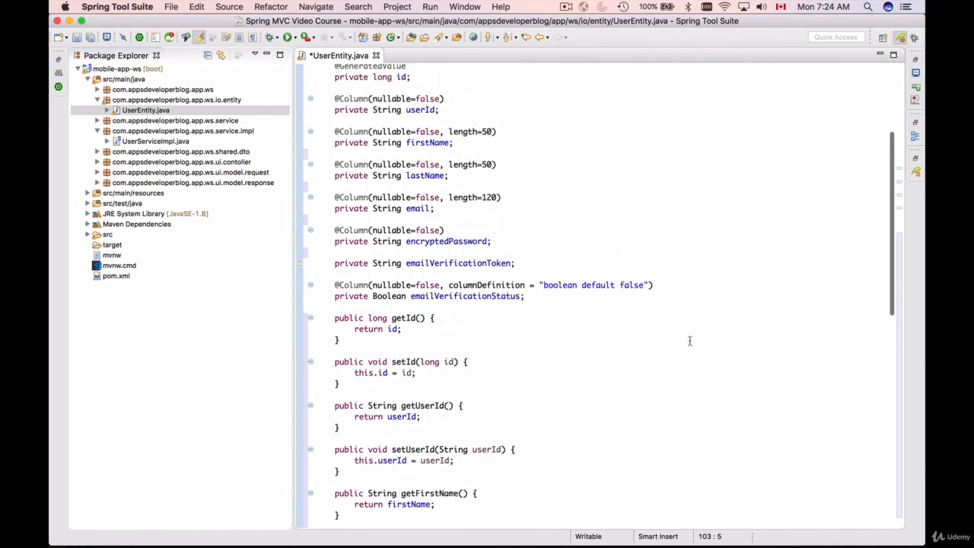
scroll(690, 340, "up", 5)
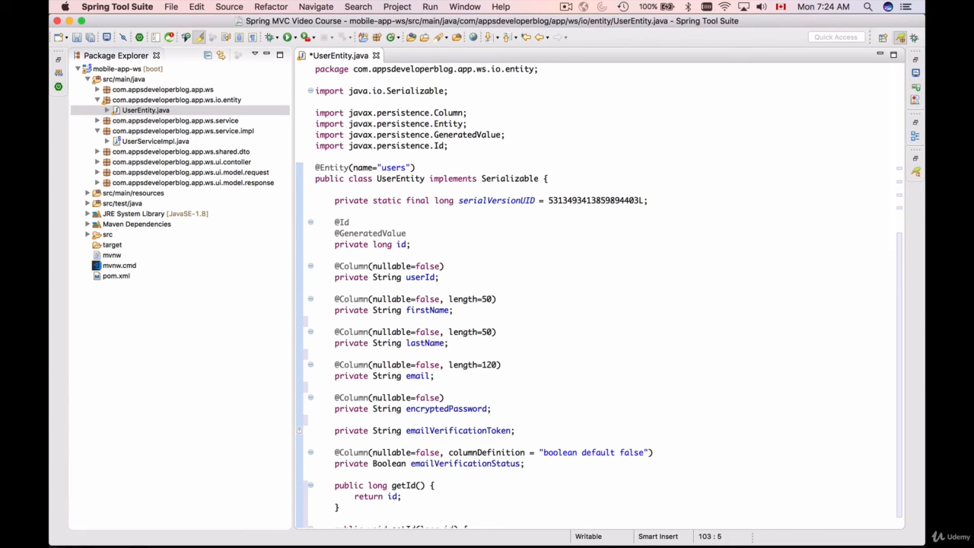
Save UserEntity.java with its generated accessors.
key("super+s")
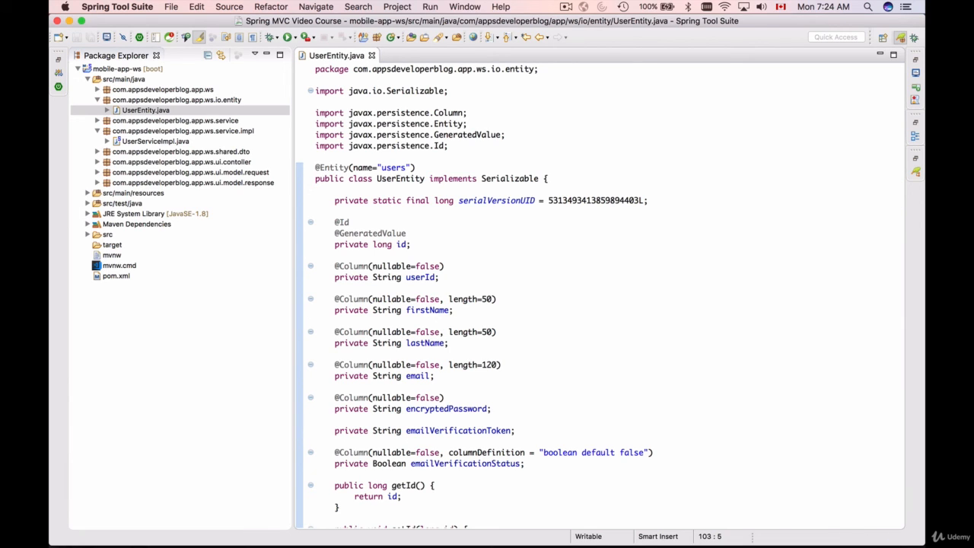